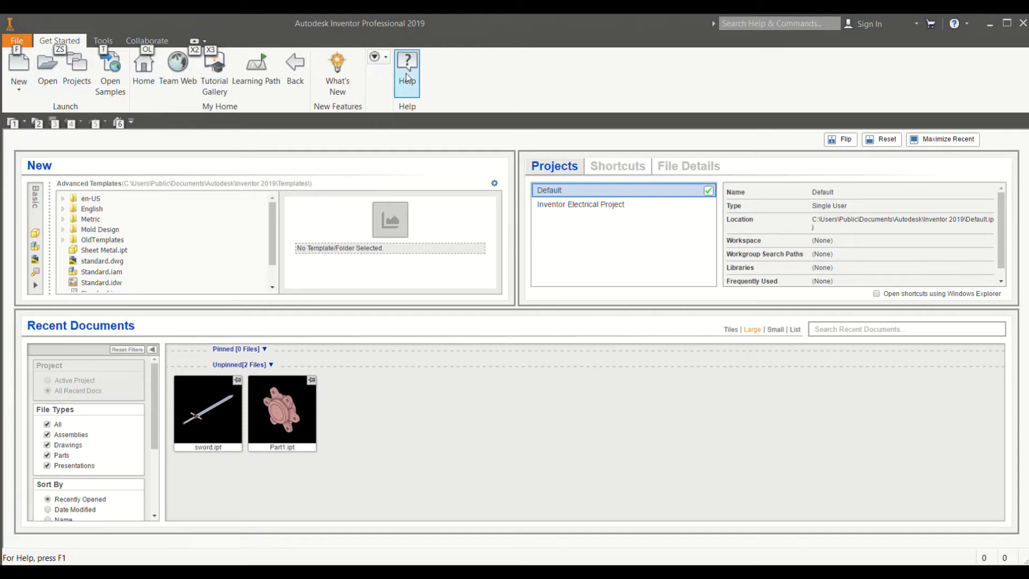
# Step: Create a new standard part and start a 2D sketch on the XY plane
pyautogui.click(19, 68)
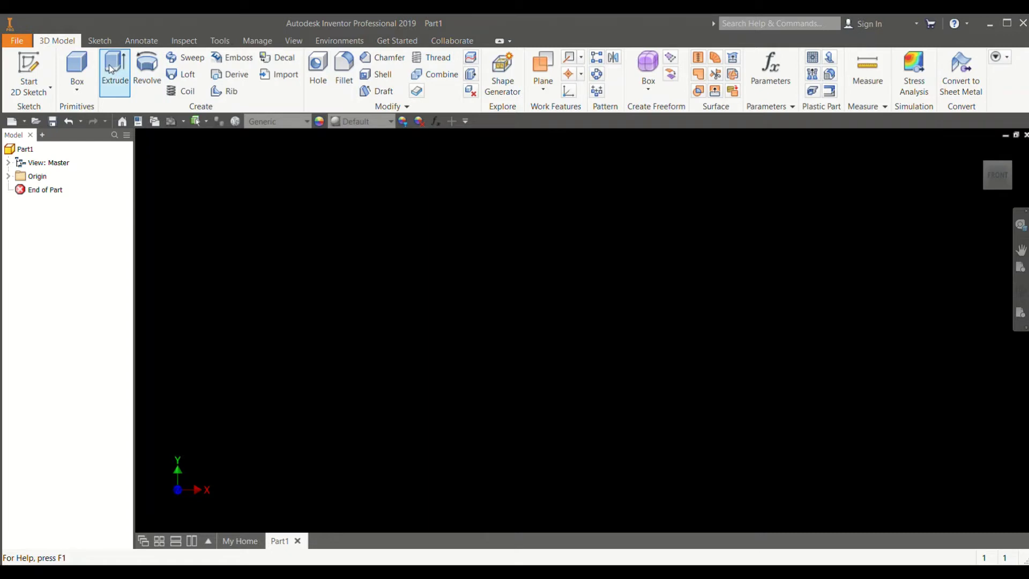
pyautogui.click(43, 71)
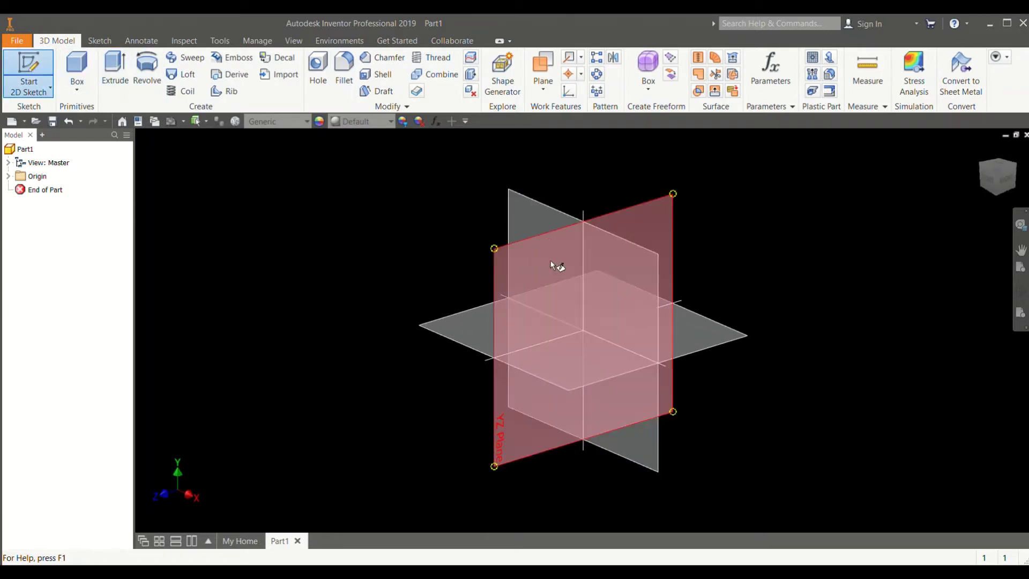
pyautogui.click(600, 248)
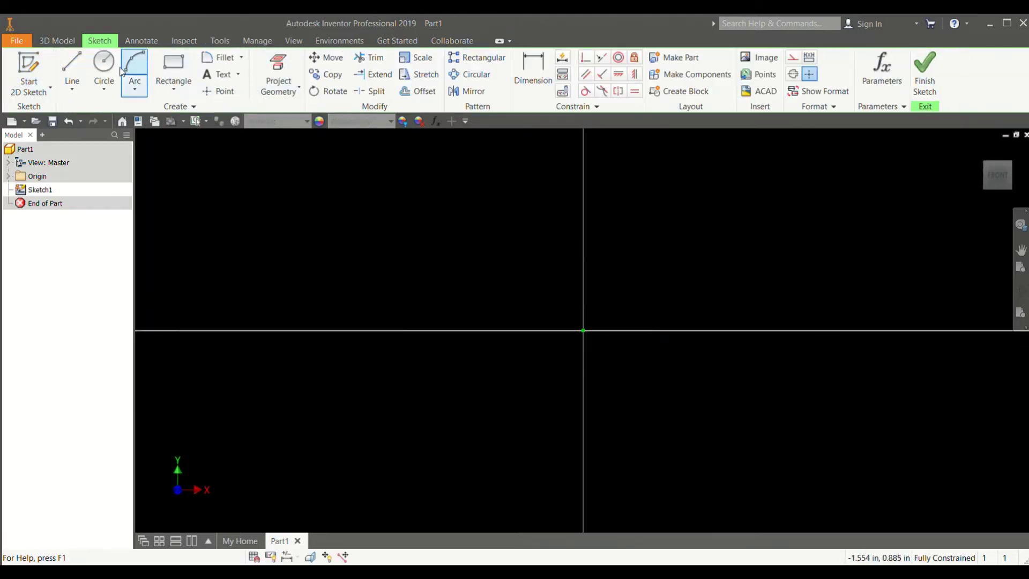
# Step: Sketch a rectangle about 0.72 in wide with its lower edge on the horizontal axis, spanning both sides of the origin
pyautogui.click(174, 70)
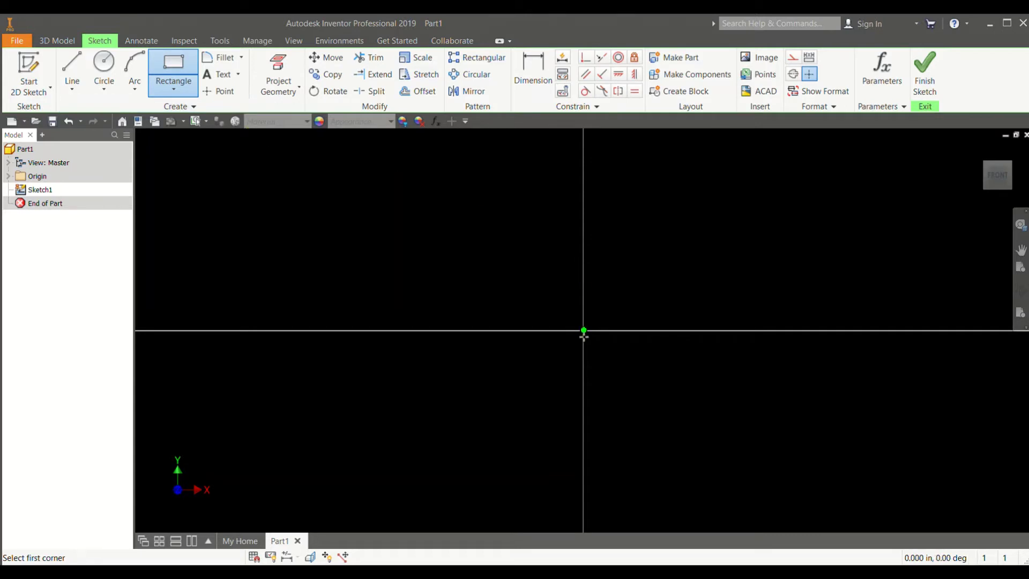
pyautogui.click(490, 331)
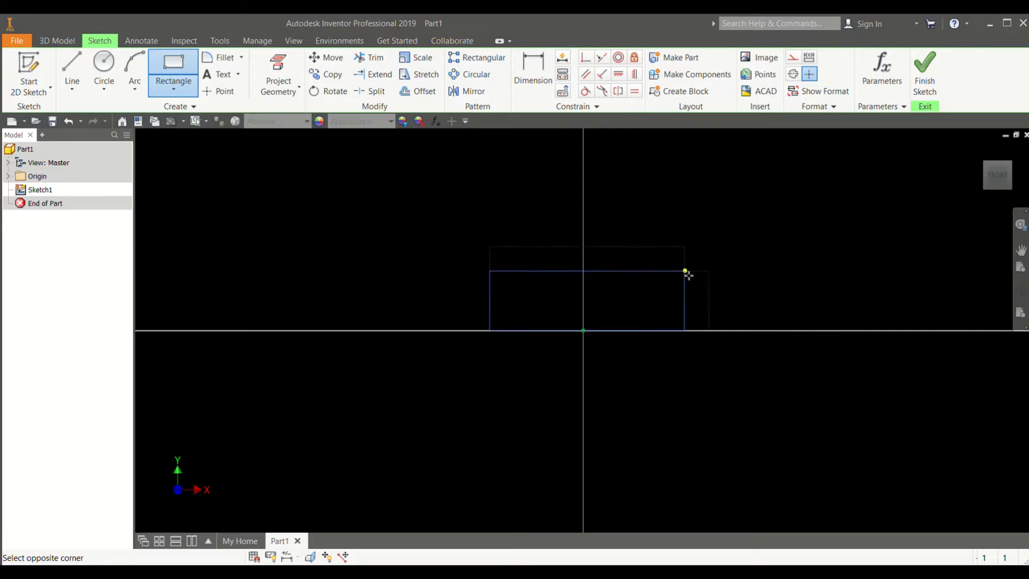
pyautogui.click(704, 247)
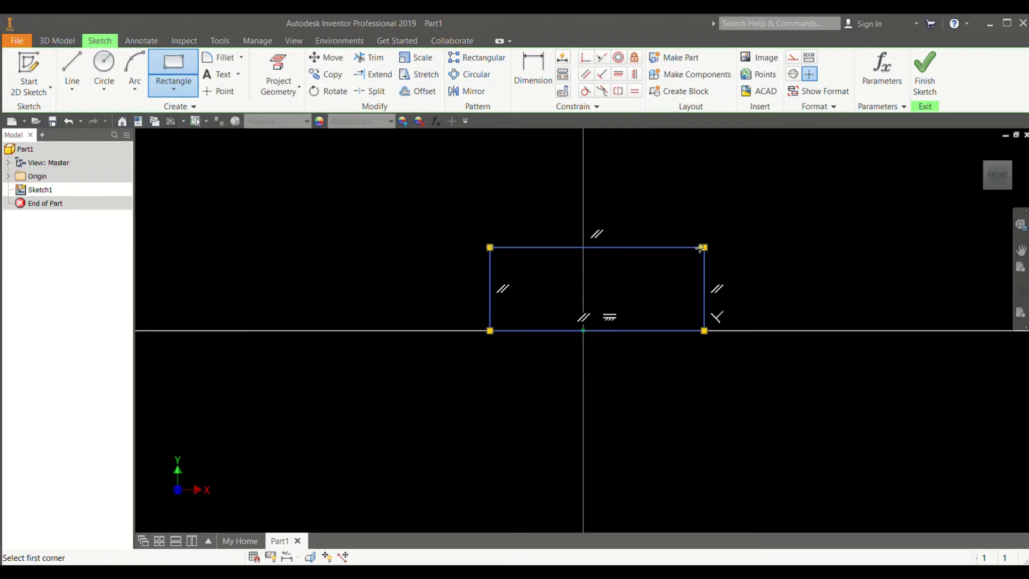
# Step: Dimension the rectangle's top edge to 0.5 in and finish the sketch
pyautogui.click(532, 72)
pyautogui.click(543, 250)
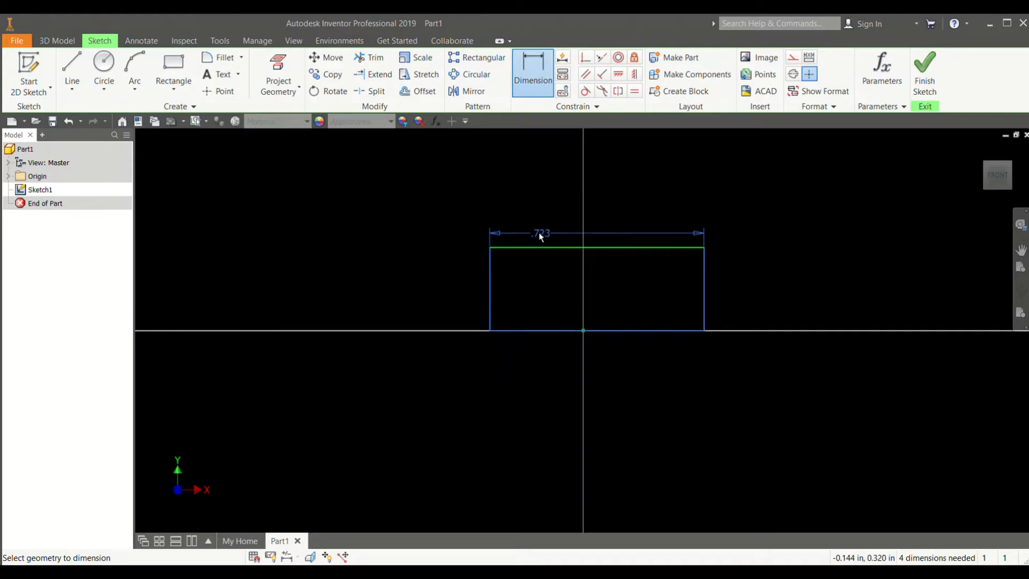
pyautogui.click(530, 199)
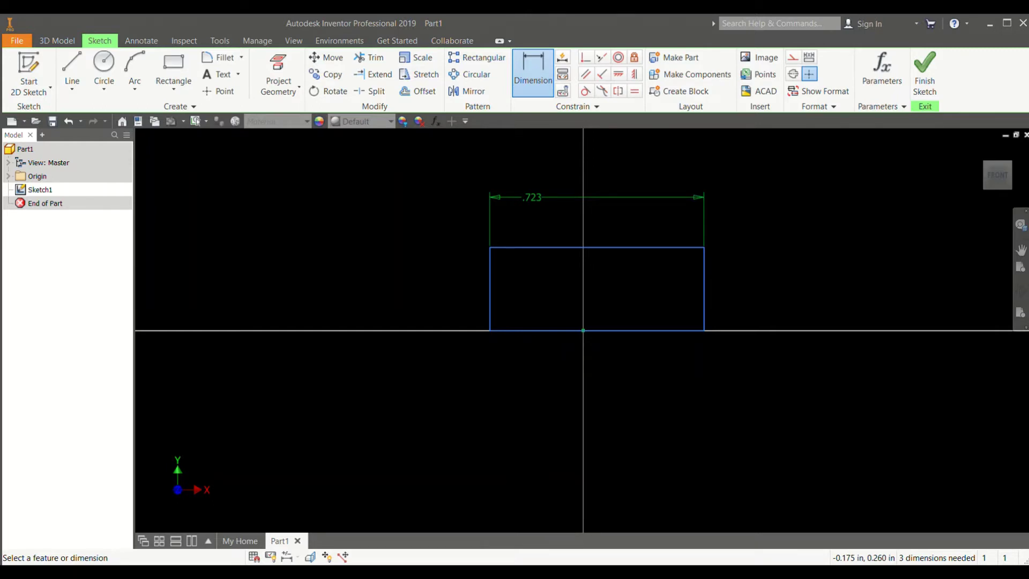
pyautogui.press('Return')
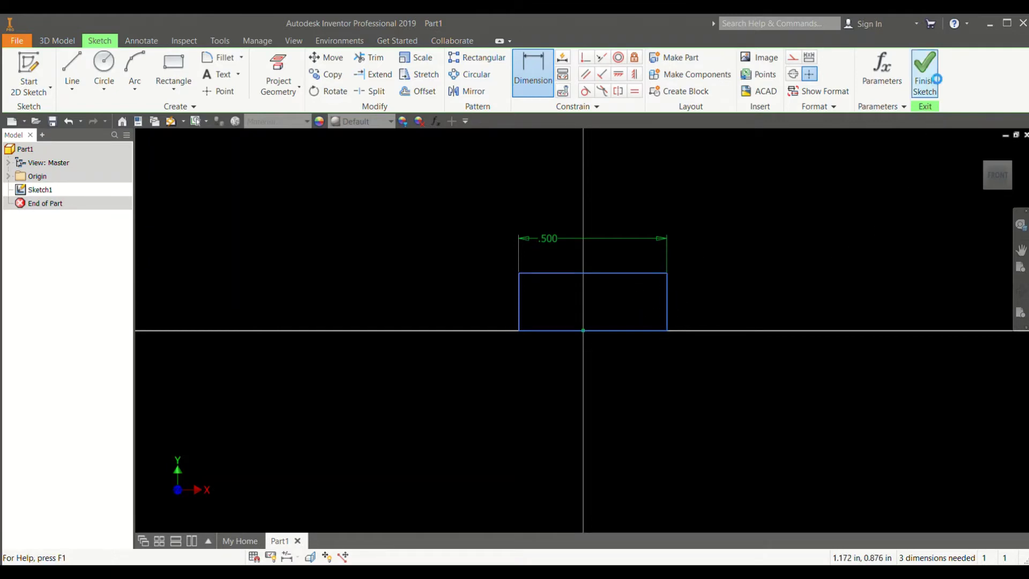
pyautogui.click(935, 81)
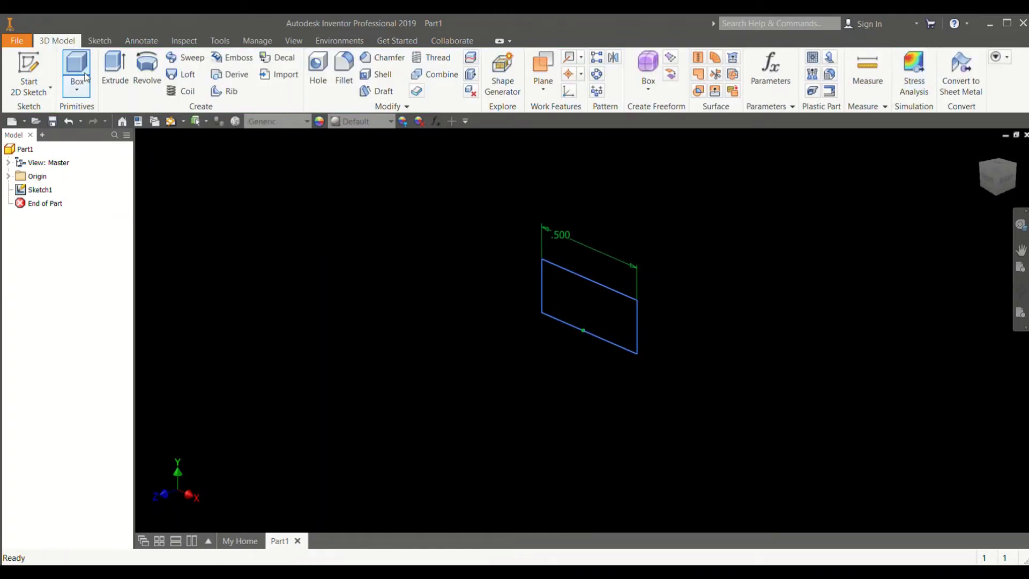
# Step: Extrude the rectangle 0.3 in symmetrically about the sketch plane to form a solid block
pyautogui.click(113, 66)
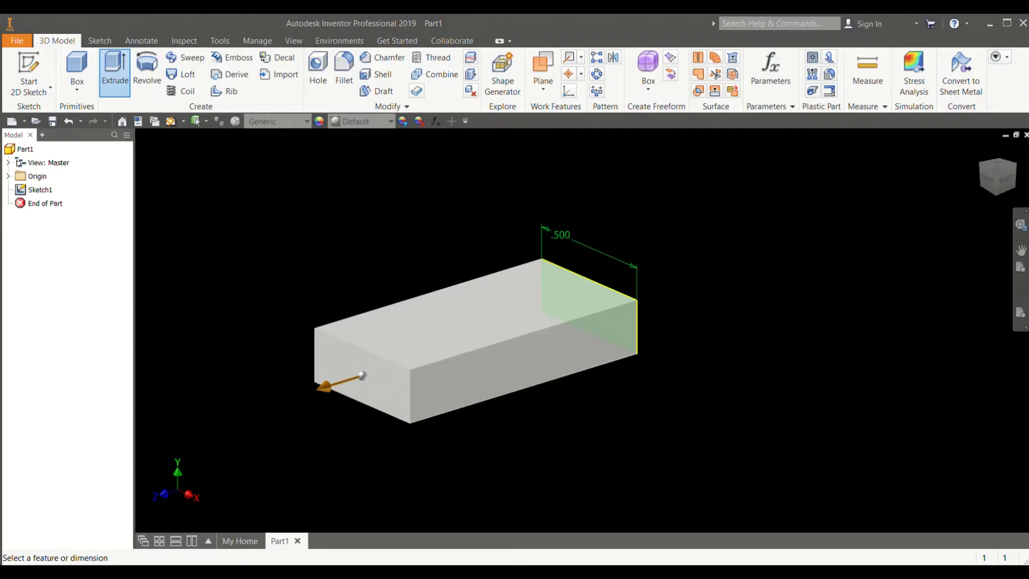
pyautogui.write('.2')
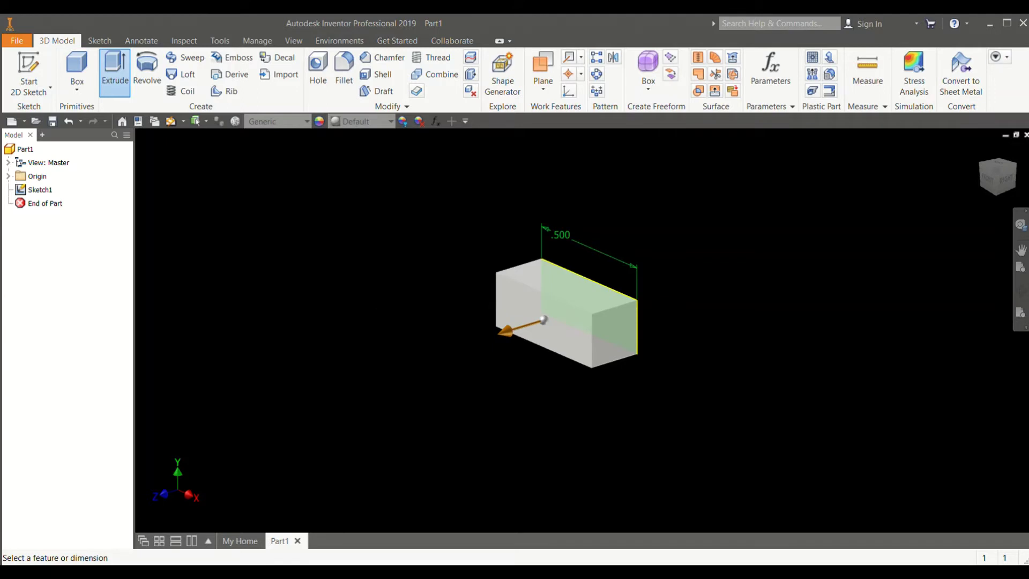
pyautogui.write('3')
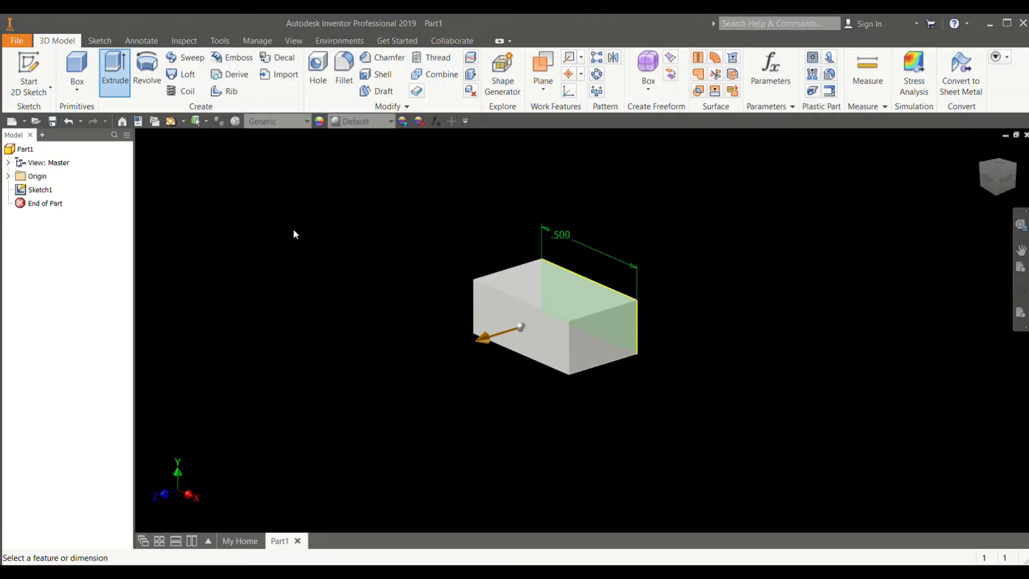
pyautogui.click(294, 230)
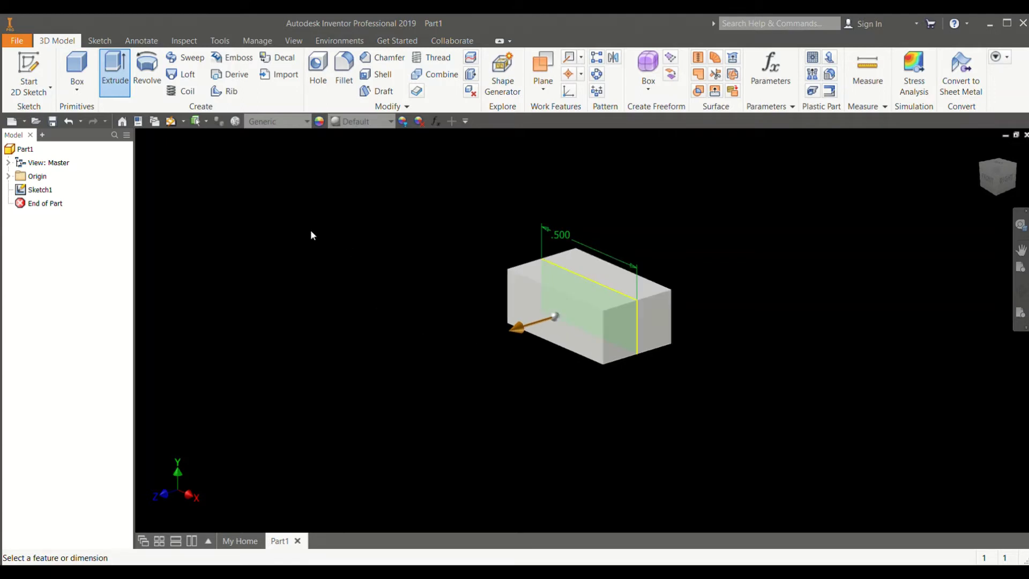
pyautogui.click(313, 230)
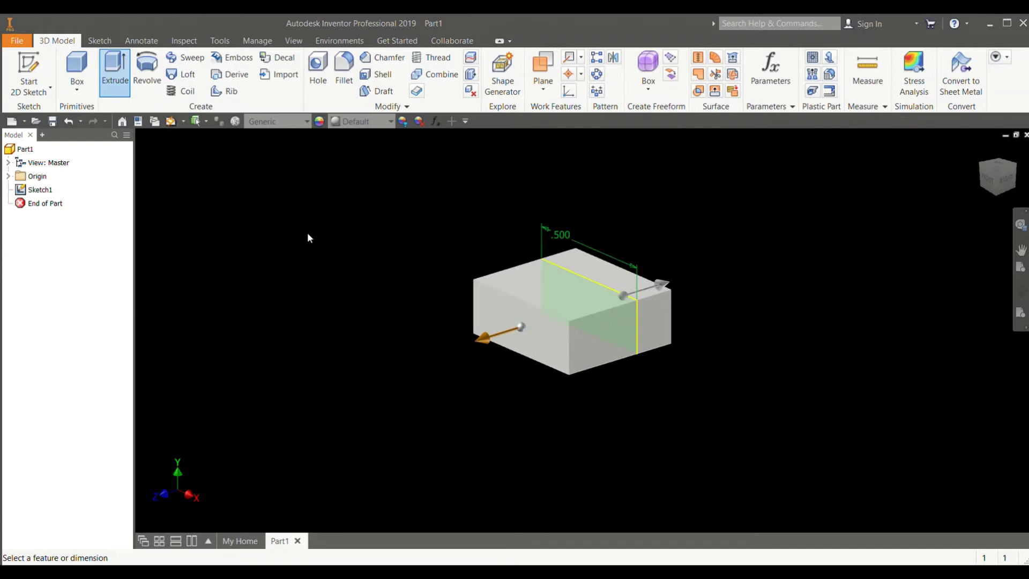
pyautogui.click(282, 234)
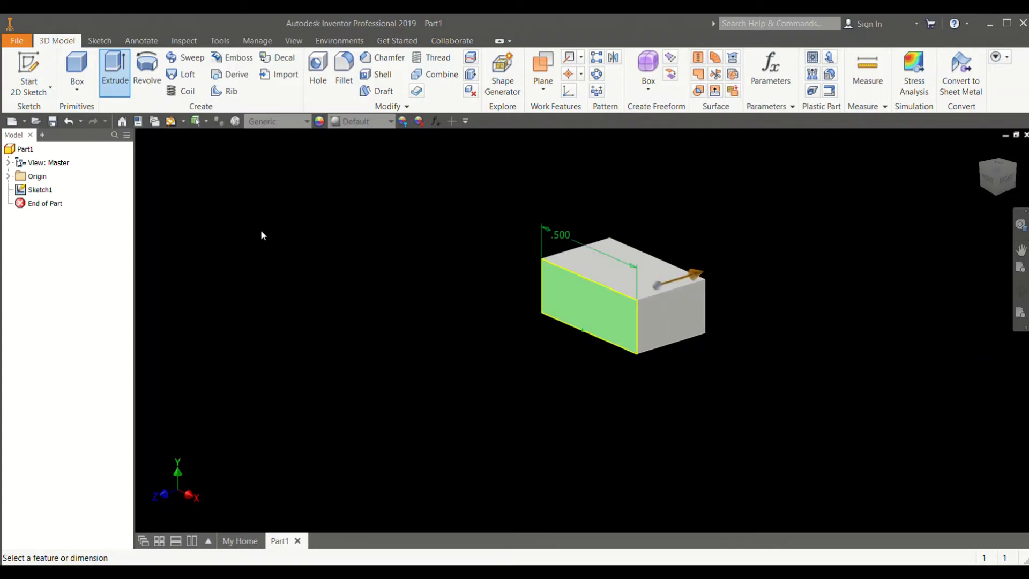
pyautogui.click(264, 234)
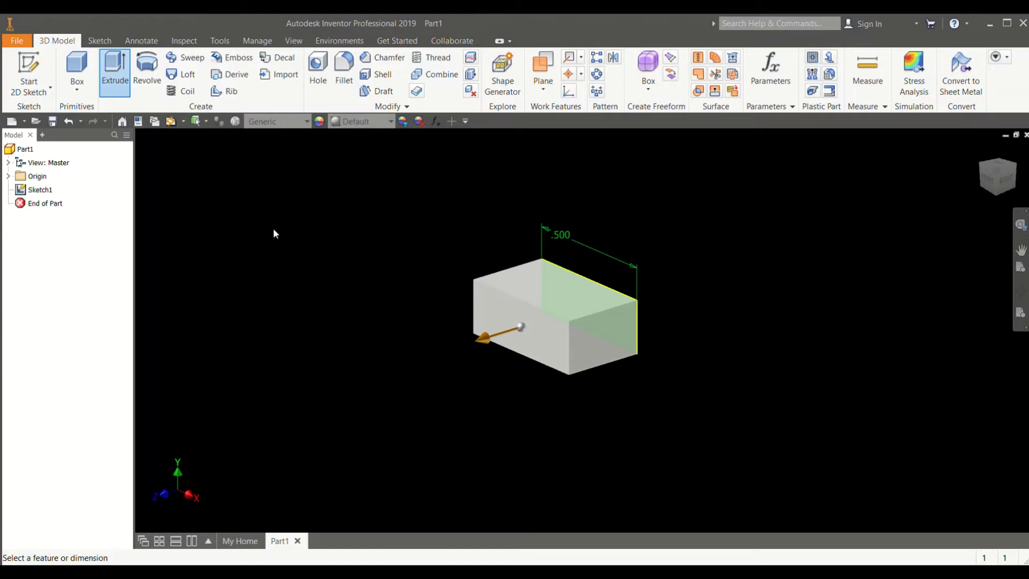
pyautogui.click(287, 236)
pyautogui.click(295, 233)
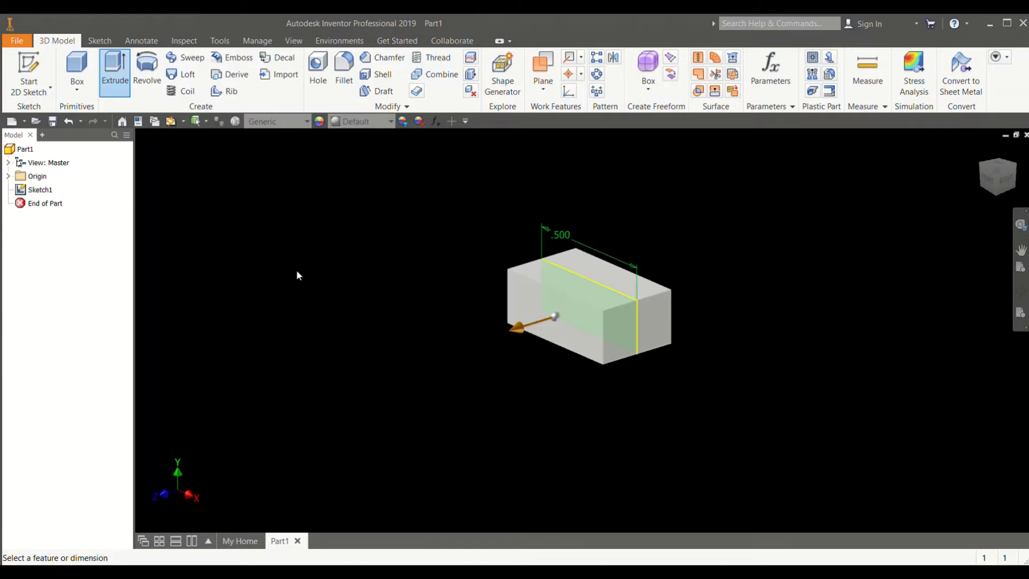
pyautogui.click(276, 304)
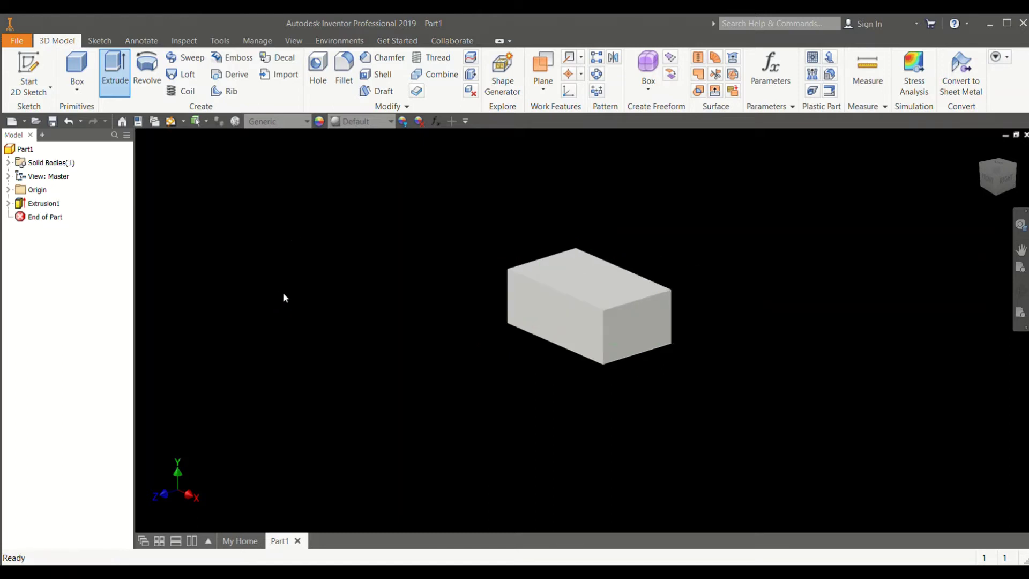
# Step: Start a sketch on the origin YZ plane through the block and slice the graphics at that plane
pyautogui.scroll(-5, 643, 294)
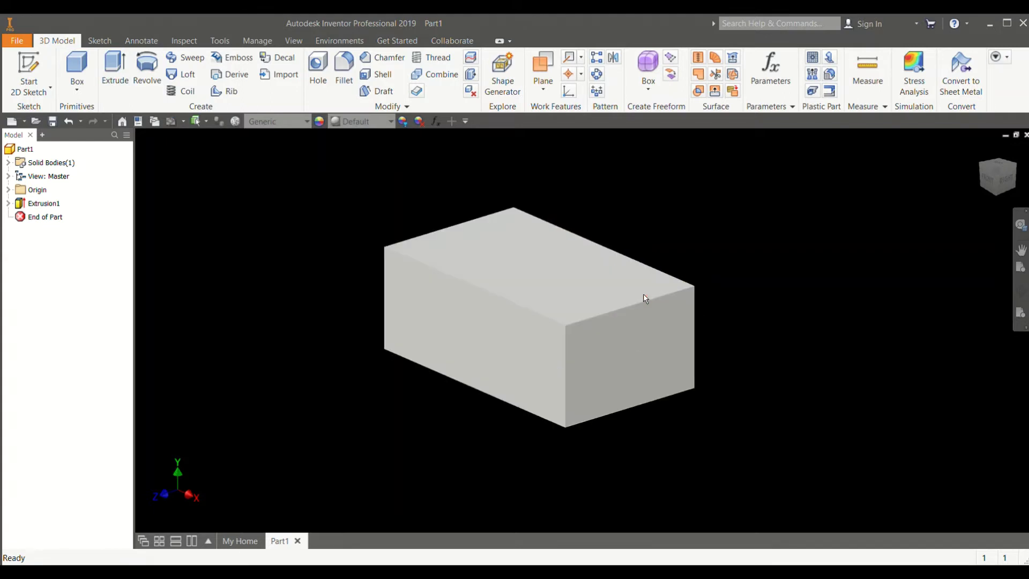
pyautogui.scroll(4, 643, 294)
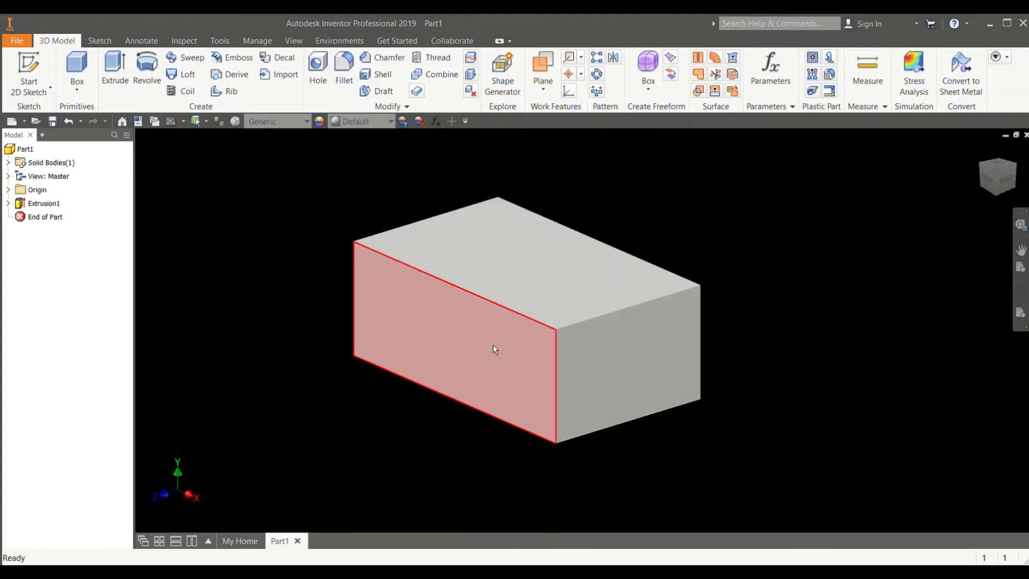
pyautogui.click(31, 63)
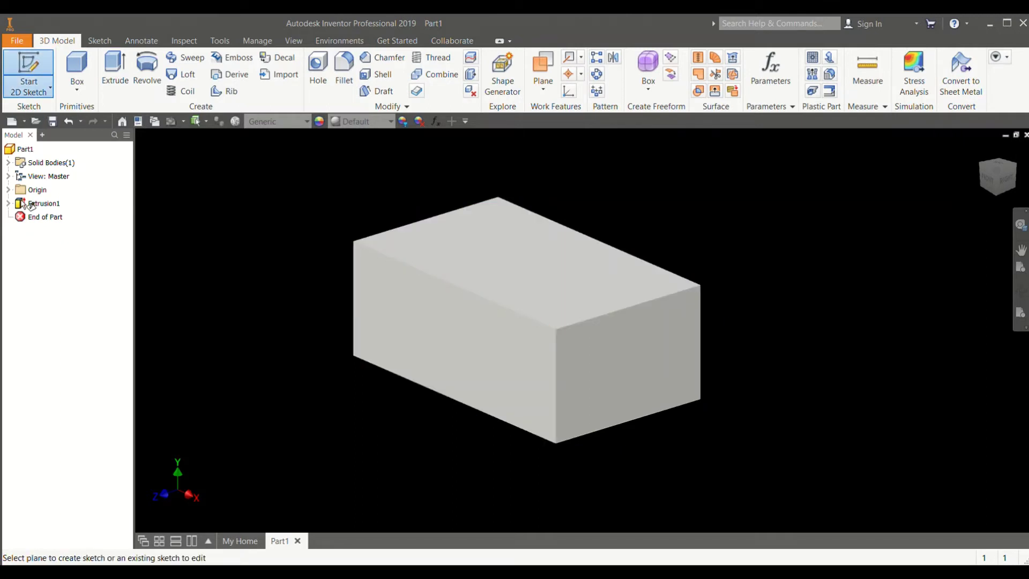
pyautogui.click(8, 191)
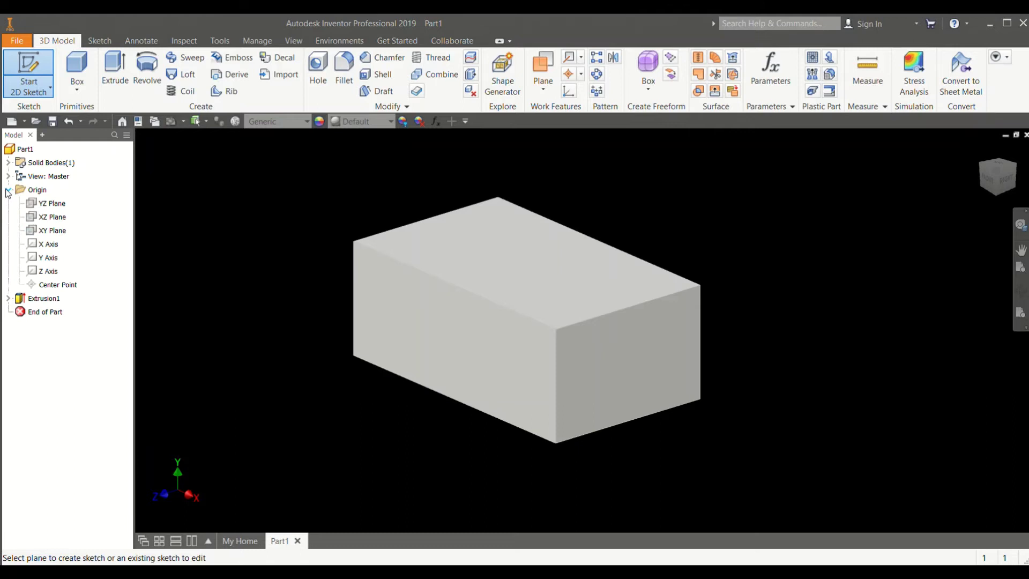
pyautogui.click(42, 205)
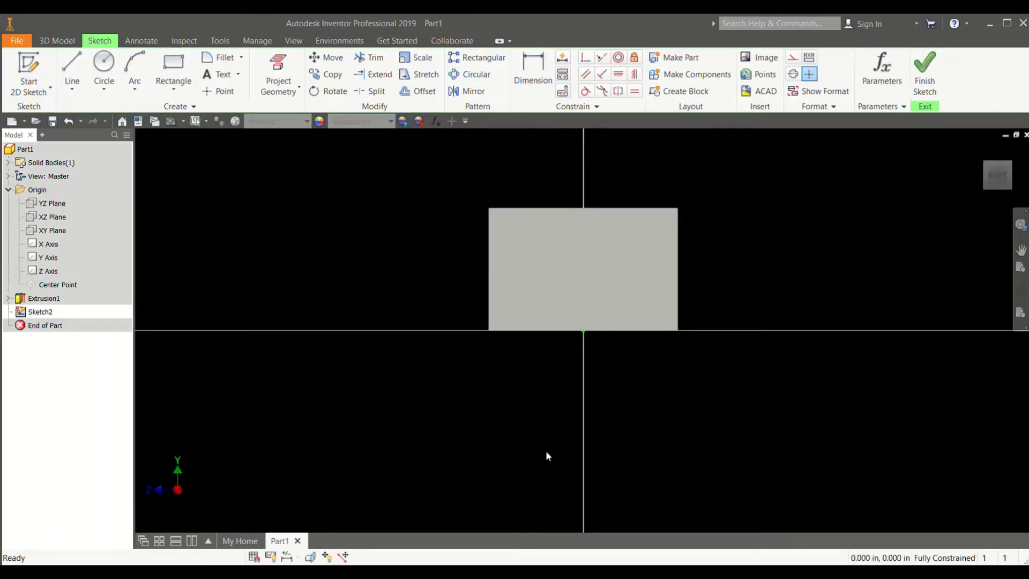
pyautogui.click(310, 558)
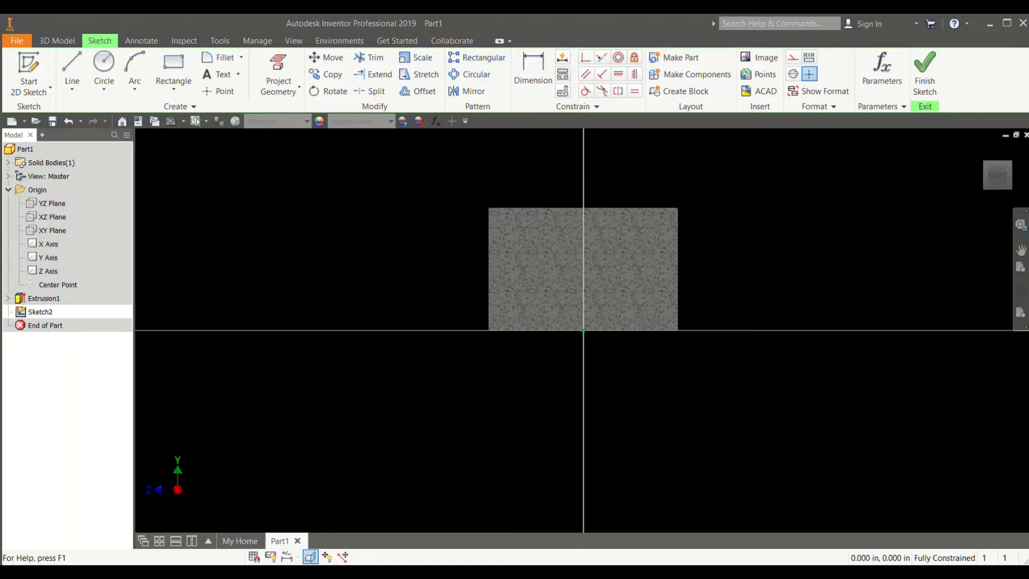
# Step: Sketch a 0.1 in diameter circle centred on the vertical axis midway up the block's section, and finish the sketch
pyautogui.click(104, 67)
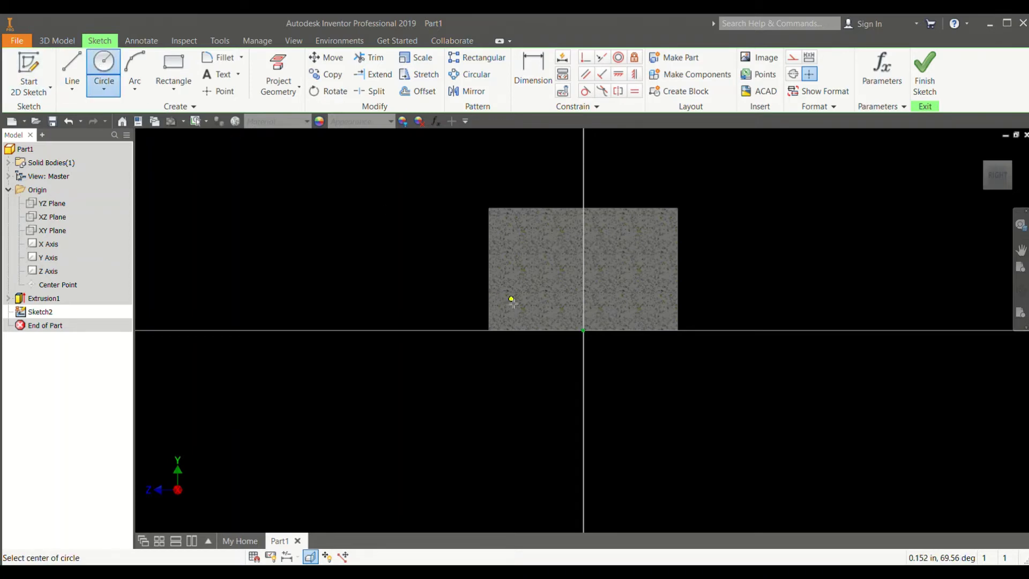
pyautogui.click(582, 269)
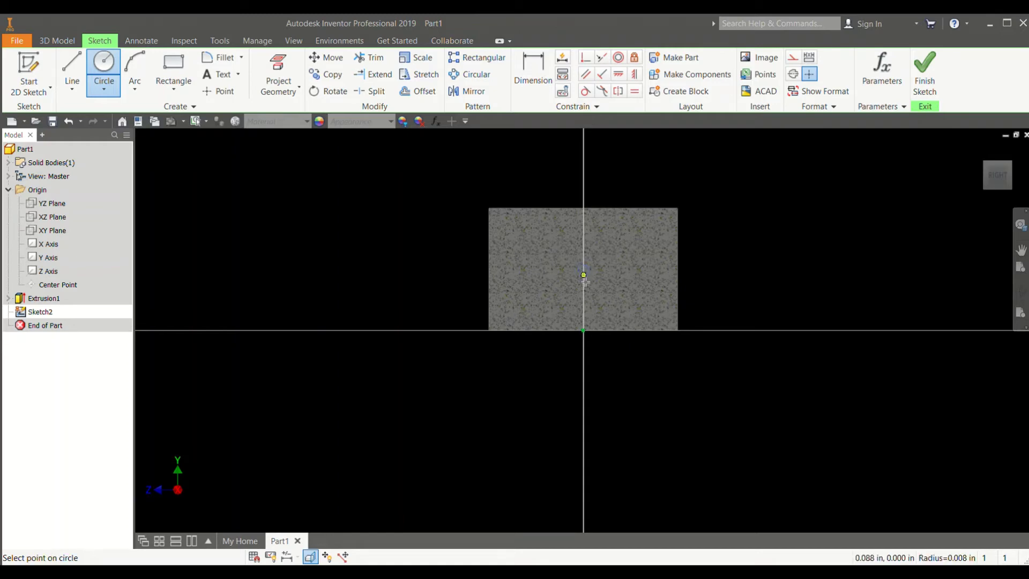
pyautogui.click(564, 303)
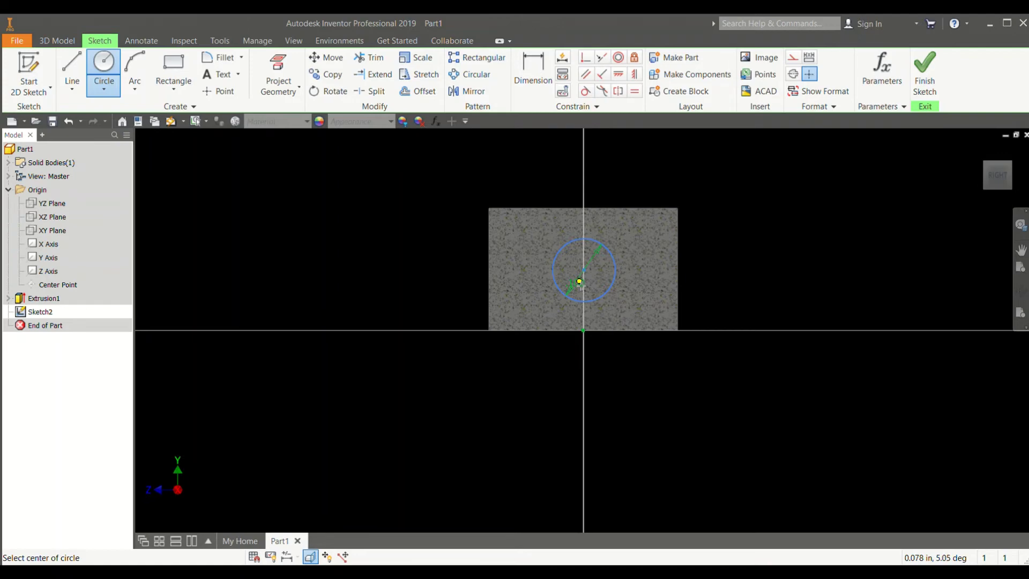
pyautogui.press('Escape')
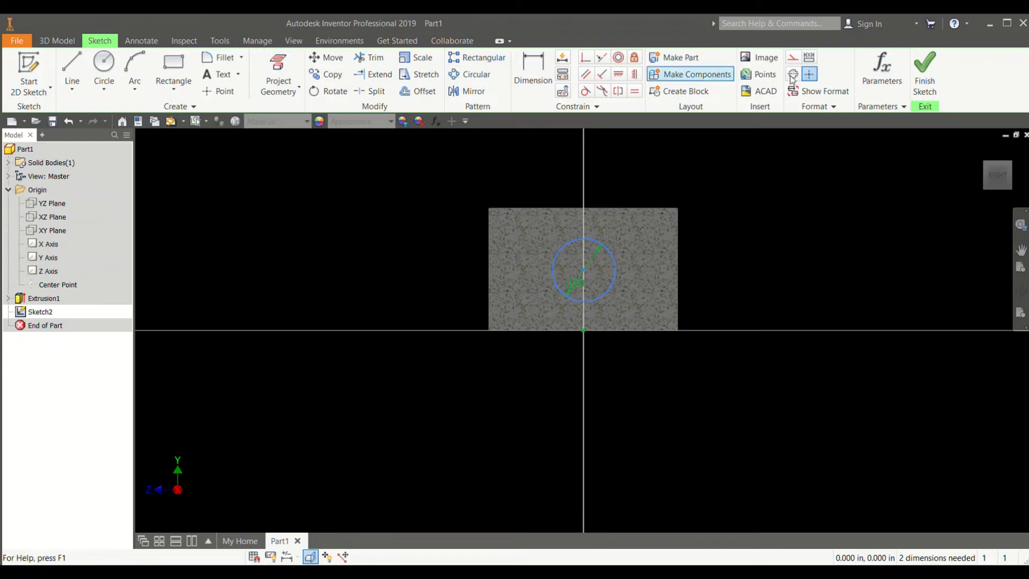
pyautogui.click(920, 71)
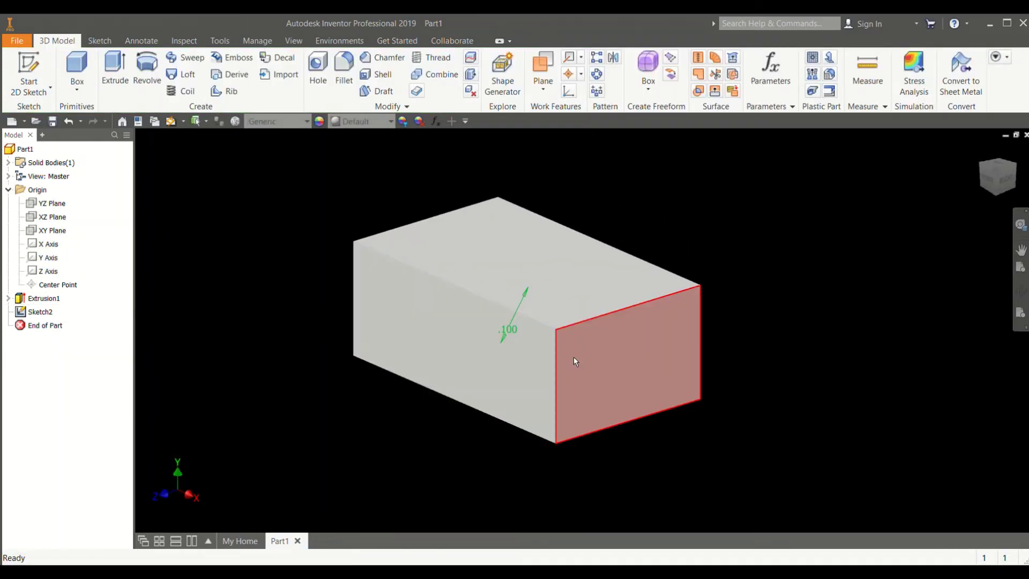
# Step: Extrude the circle as a one-directional cut from the mid-plane sketch out through the block's right end face
pyautogui.click(110, 60)
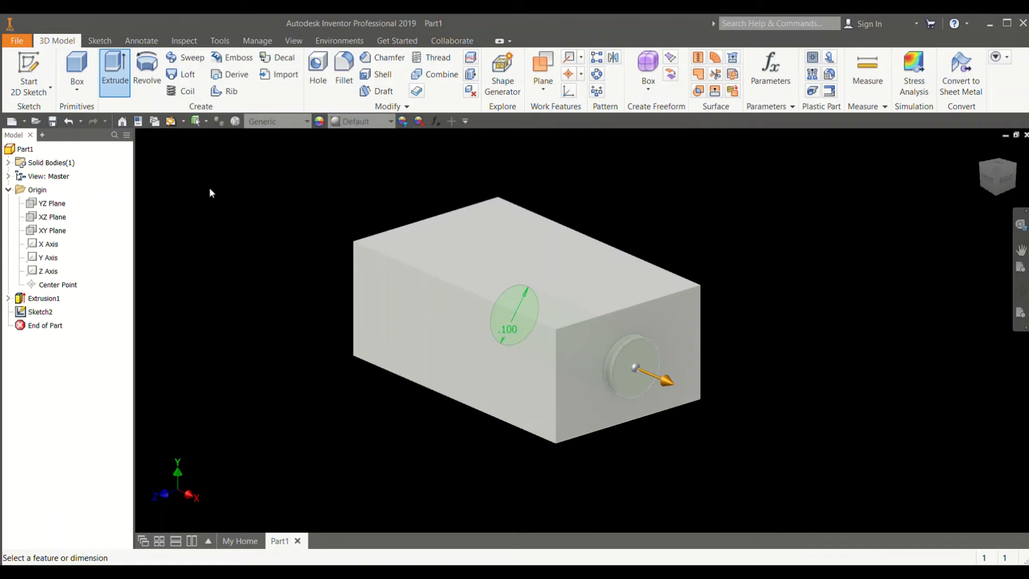
pyautogui.click(233, 208)
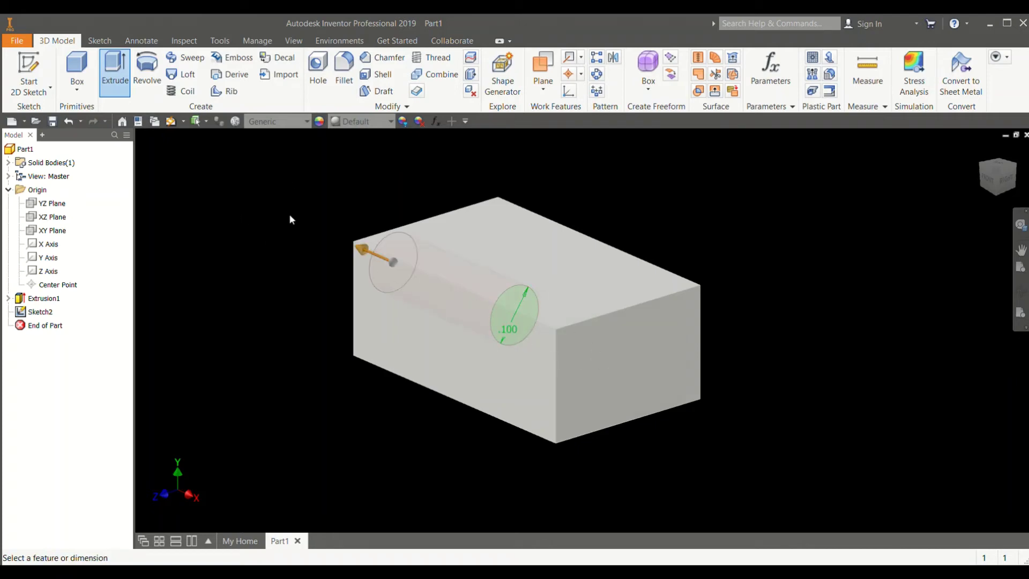
pyautogui.click(299, 225)
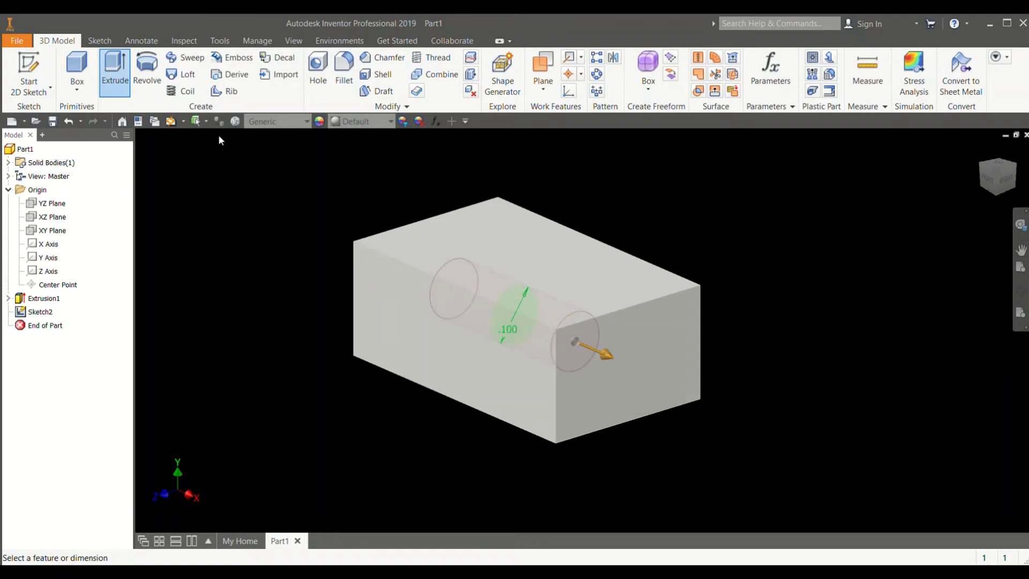
pyautogui.scroll(2, 564, 358)
pyautogui.scroll(-2, 564, 357)
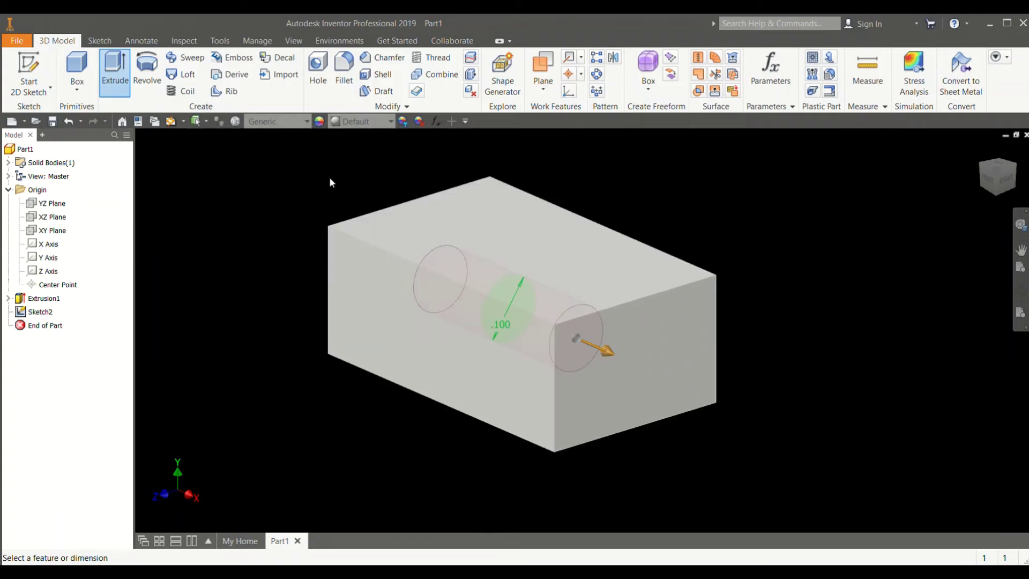
pyautogui.click(314, 225)
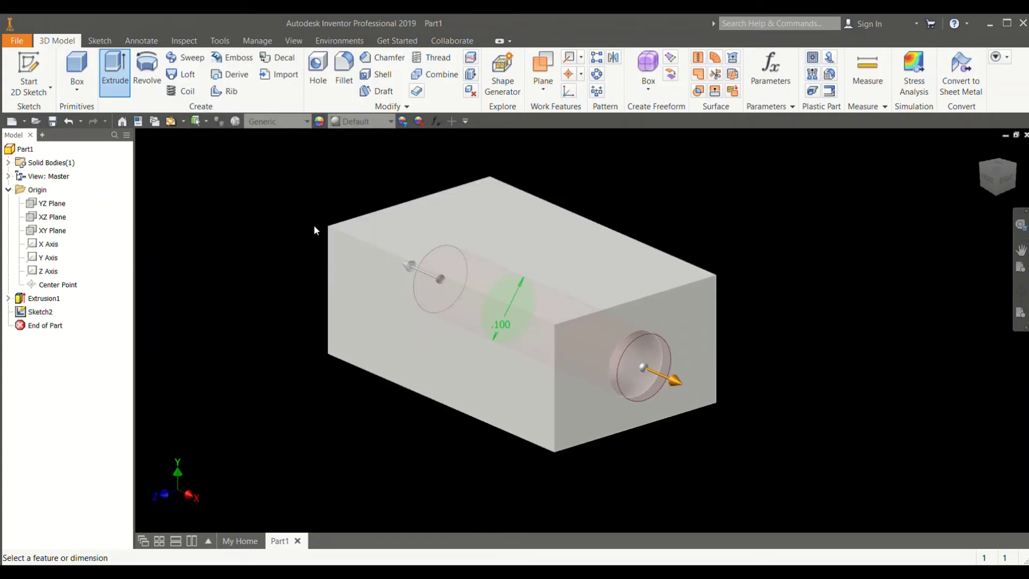
pyautogui.click(283, 231)
pyautogui.click(263, 230)
pyautogui.click(282, 234)
pyautogui.click(265, 230)
pyautogui.write('5')
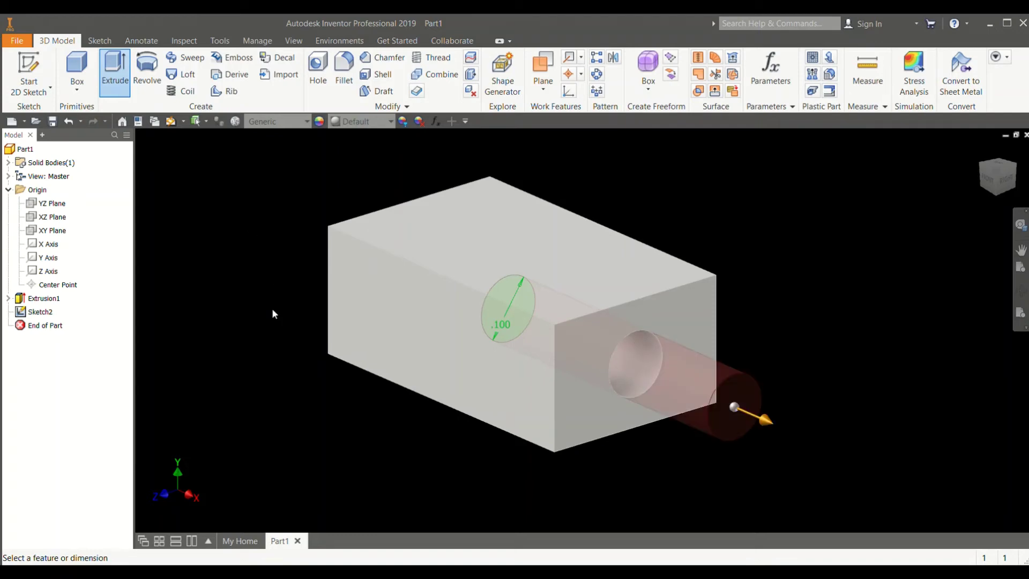
pyautogui.press('Return')
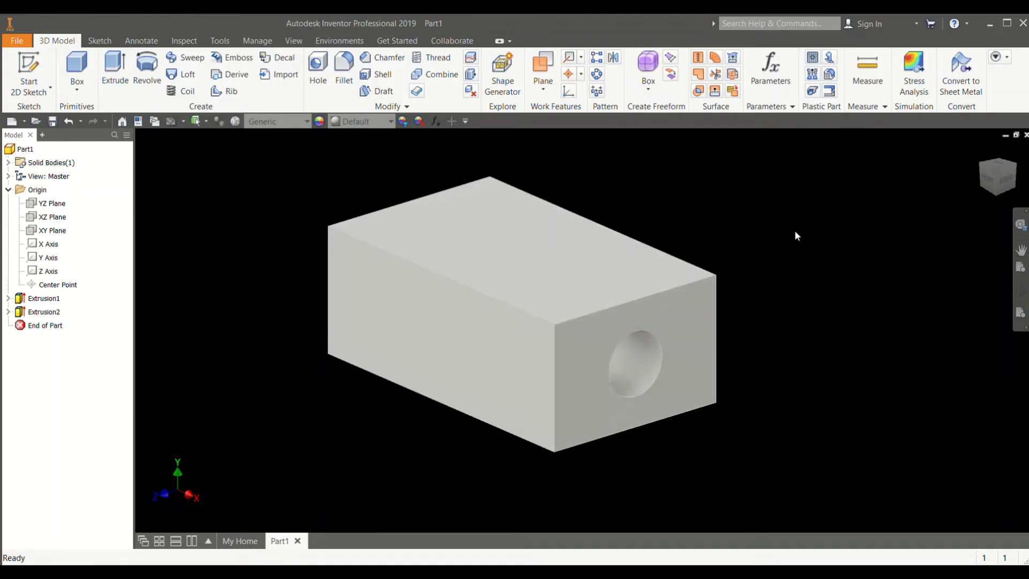
# Step: Fillet all four outer edges of the block's right end face around the hole
pyautogui.moveTo(616, 300); pyautogui.dragTo(655, 306, button='middle')
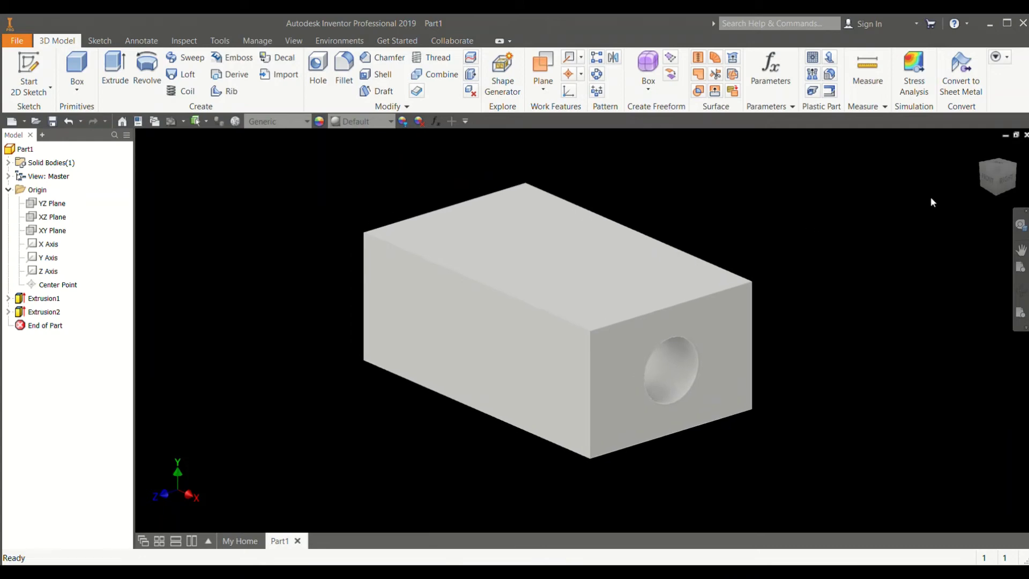
pyautogui.click(1008, 174)
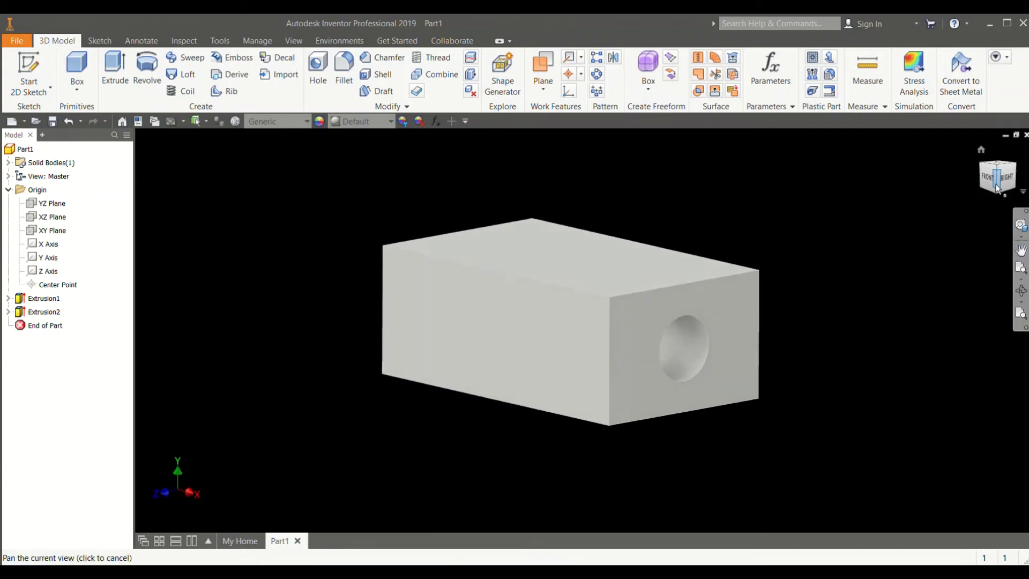
pyautogui.click(1008, 174)
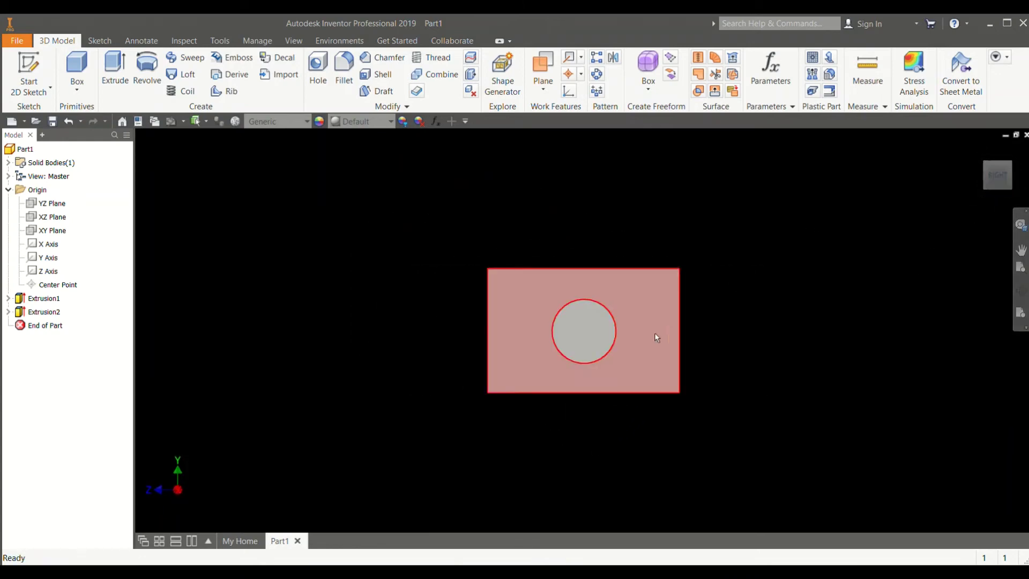
pyautogui.click(1020, 249)
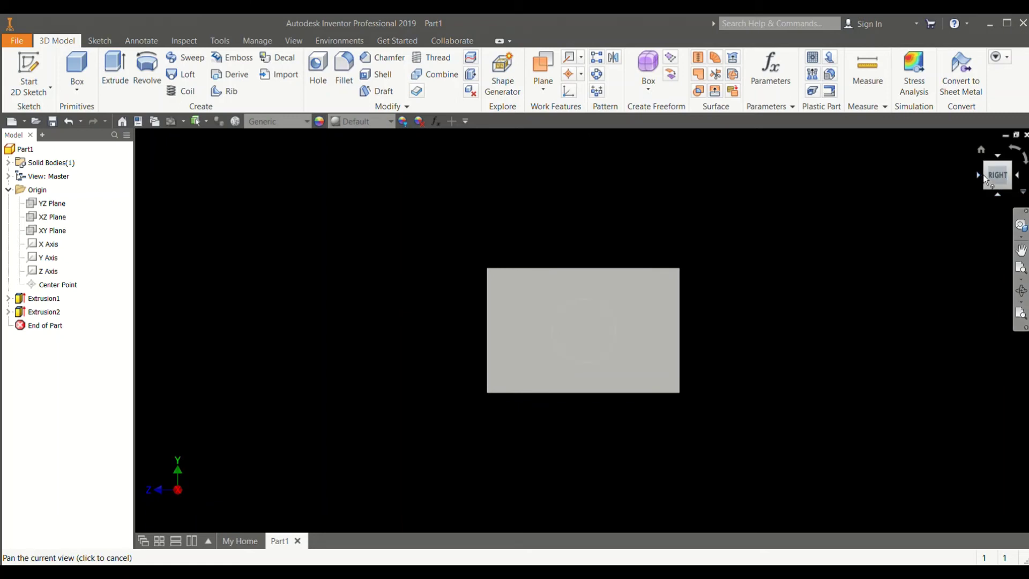
pyautogui.click(982, 175)
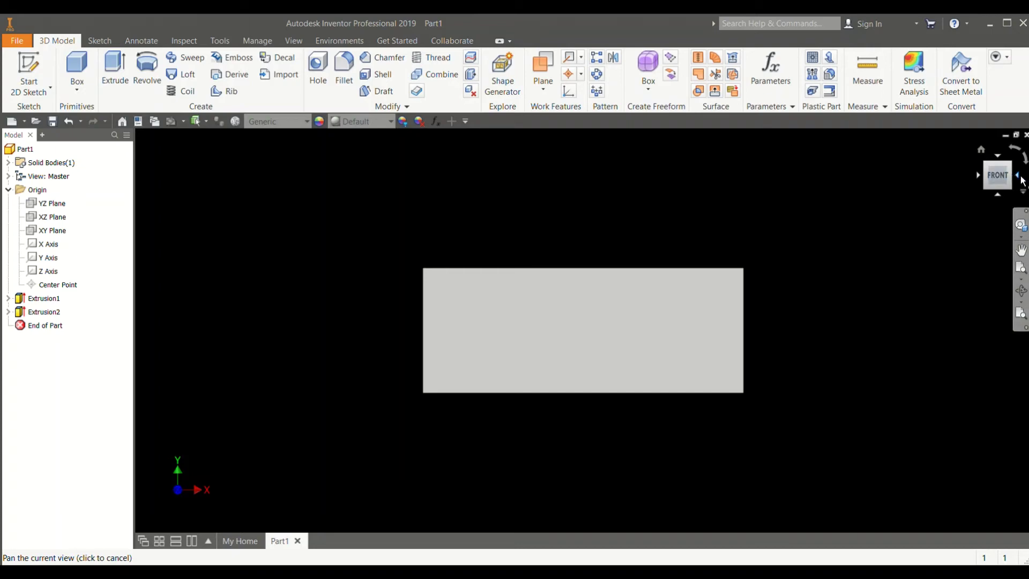
pyautogui.click(1015, 176)
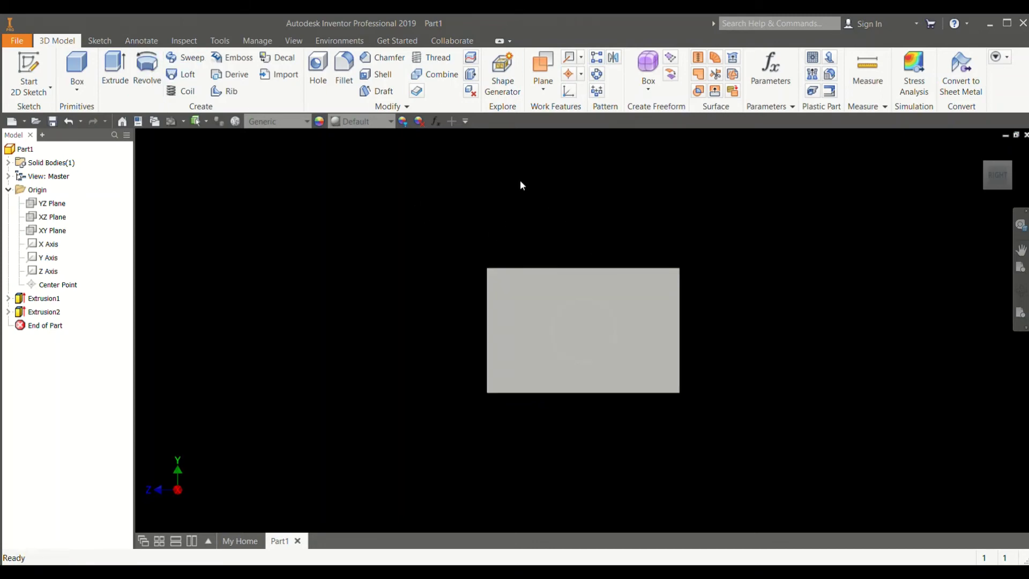
pyautogui.click(345, 64)
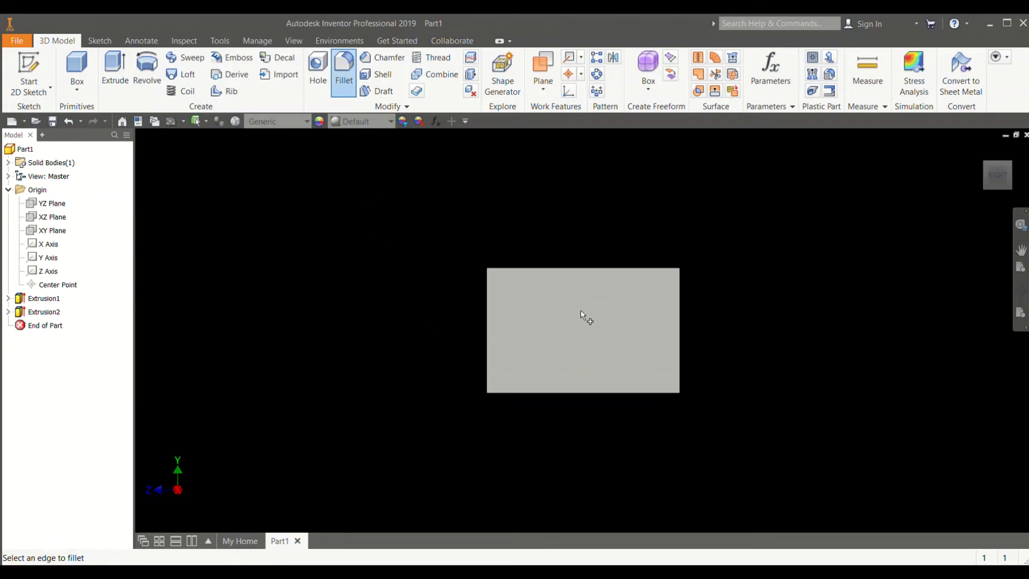
pyautogui.click(555, 273)
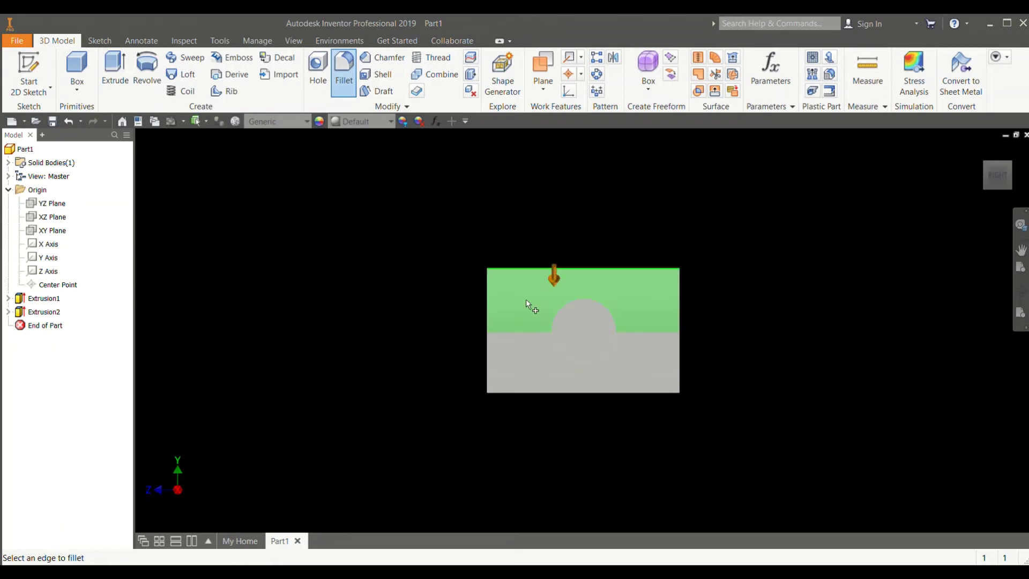
pyautogui.click(487, 319)
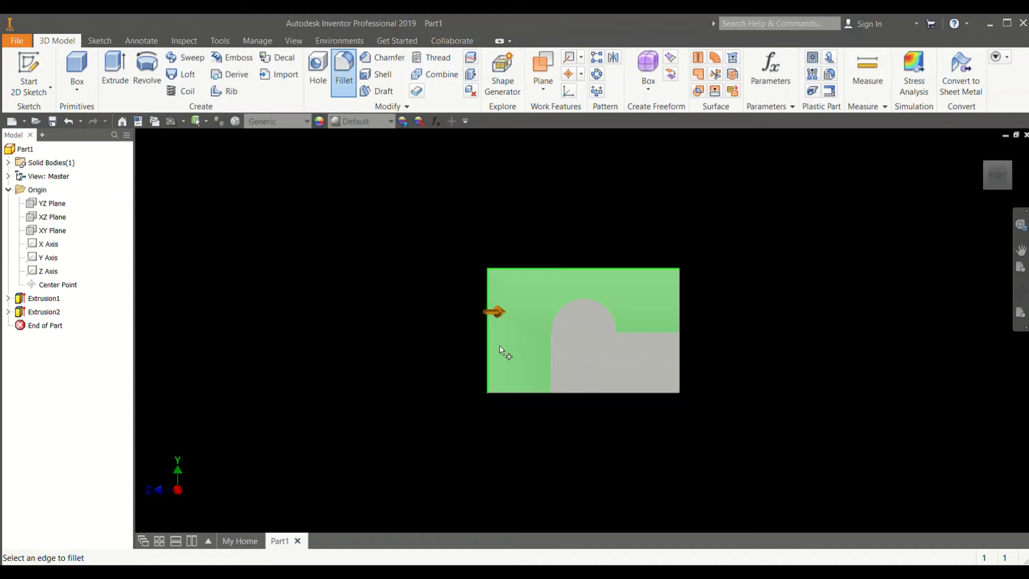
pyautogui.click(525, 392)
pyautogui.click(678, 352)
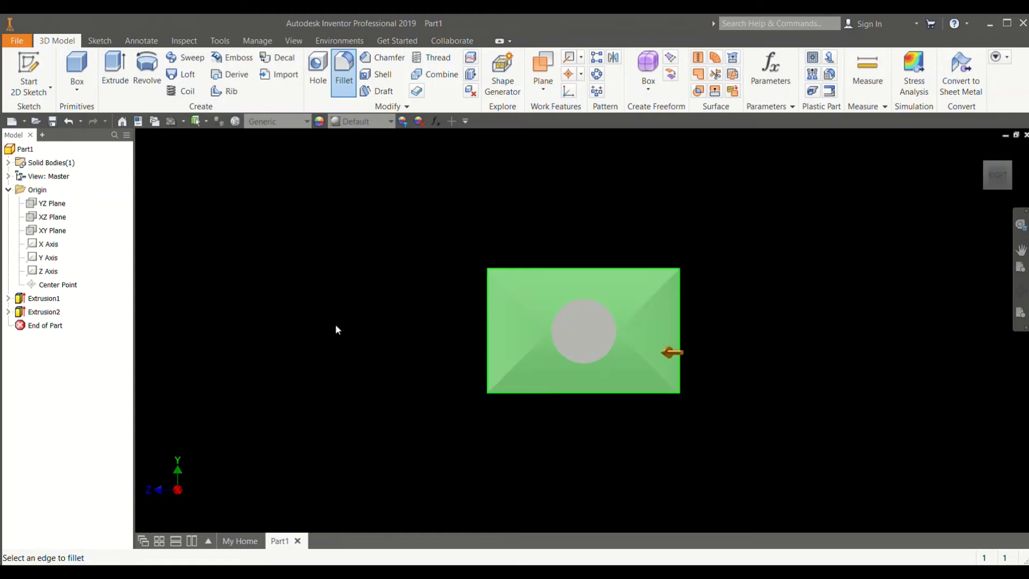
pyautogui.press('Return')
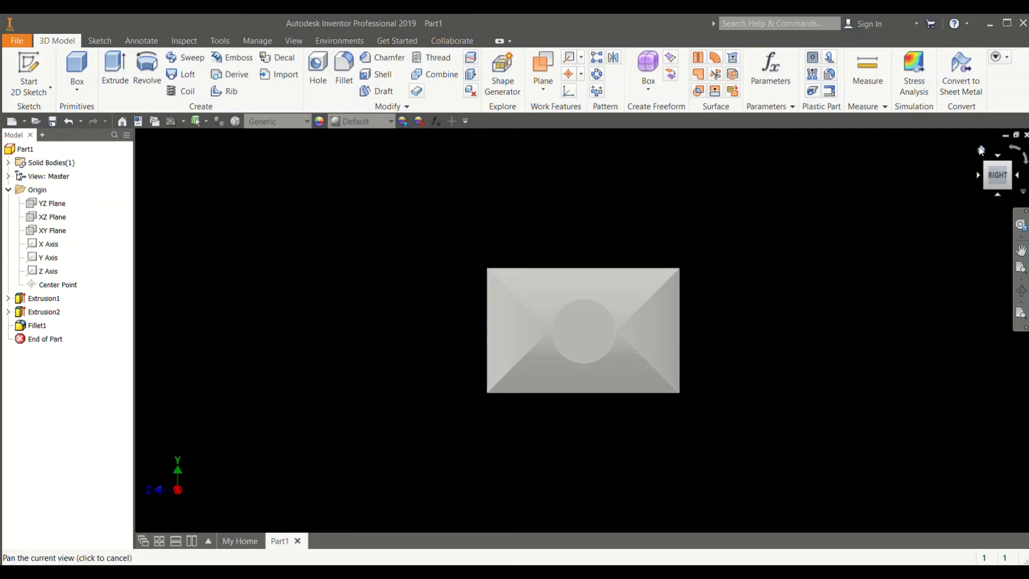
# Step: Fillet all four outer edges of the block's left end face, opposite the hole
pyautogui.click(981, 150)
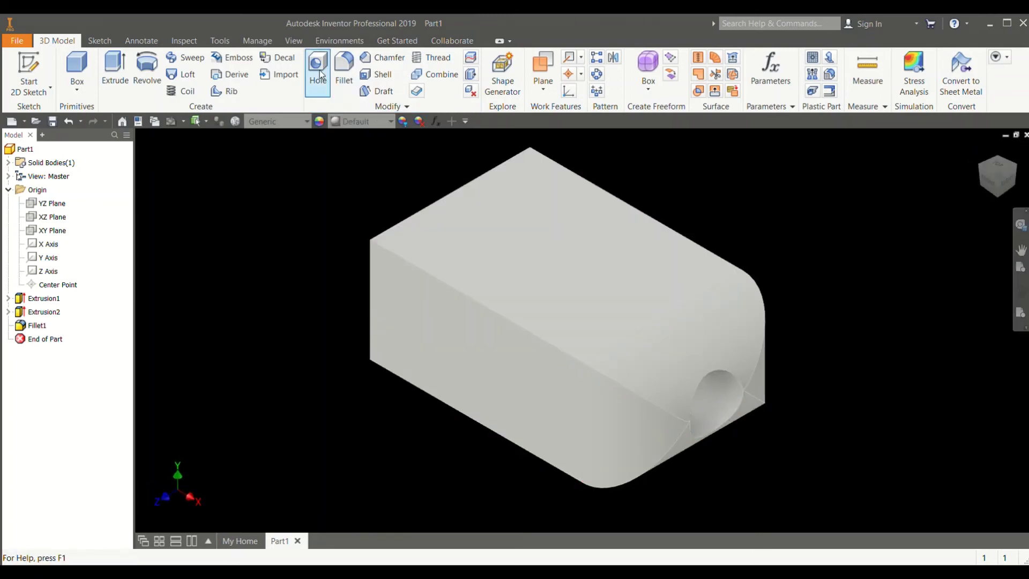
pyautogui.click(343, 70)
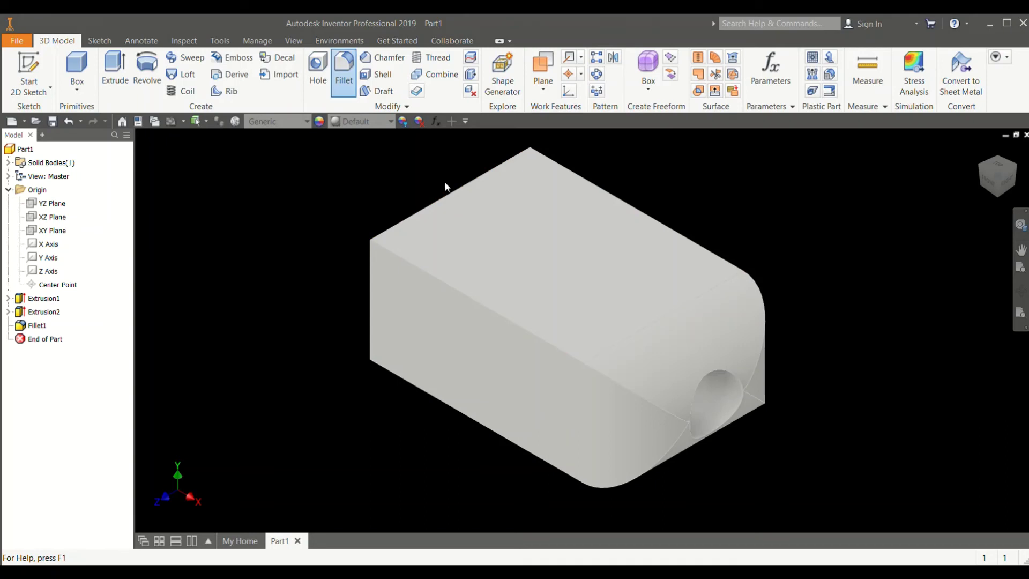
pyautogui.click(501, 164)
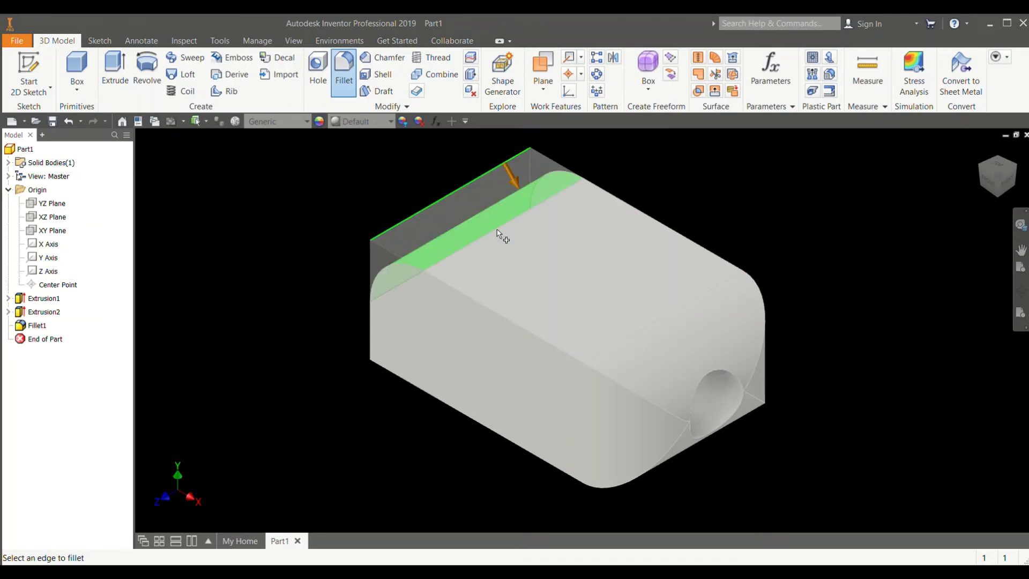
pyautogui.click(986, 181)
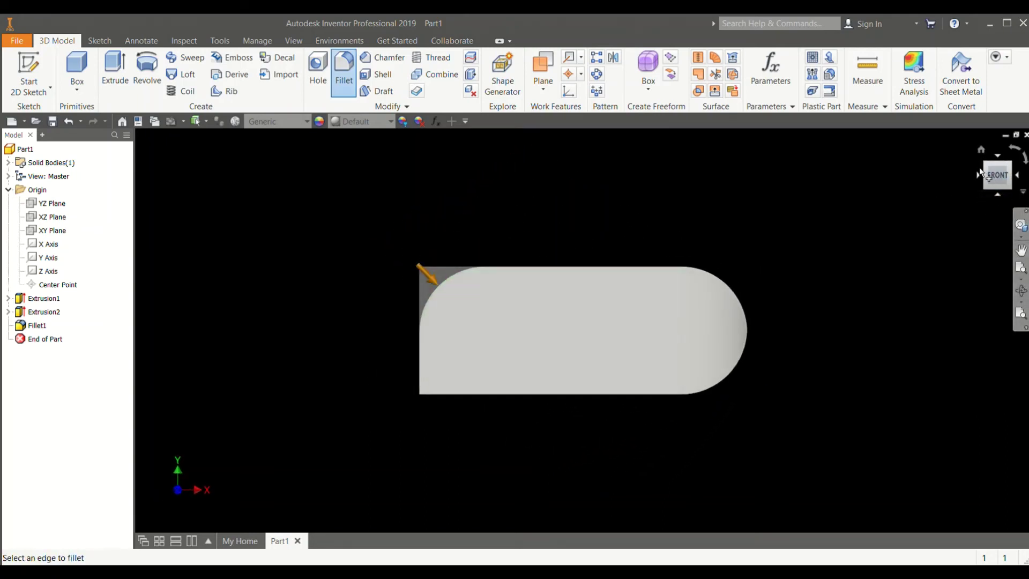
pyautogui.click(978, 175)
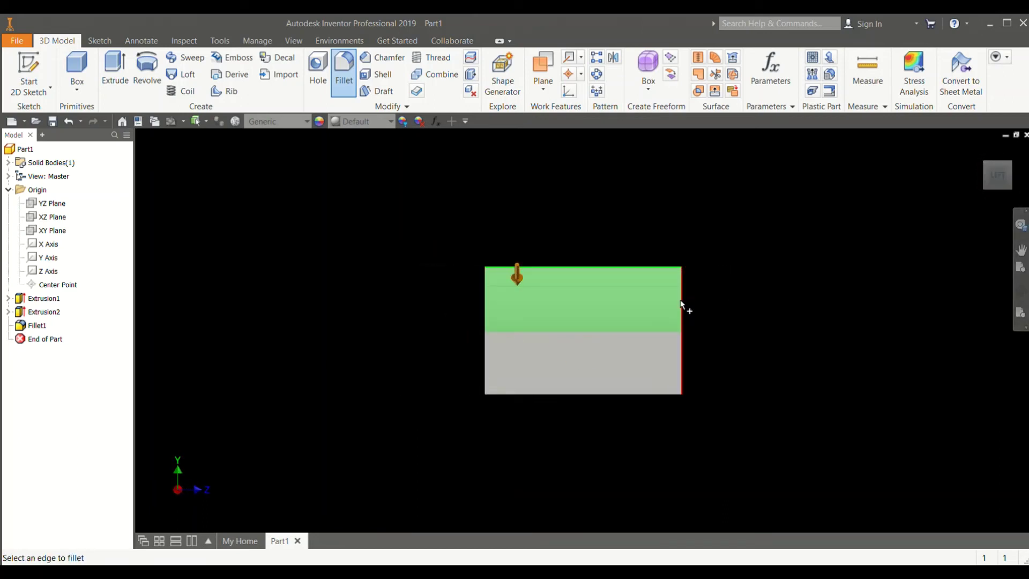
pyautogui.click(681, 305)
pyautogui.click(484, 321)
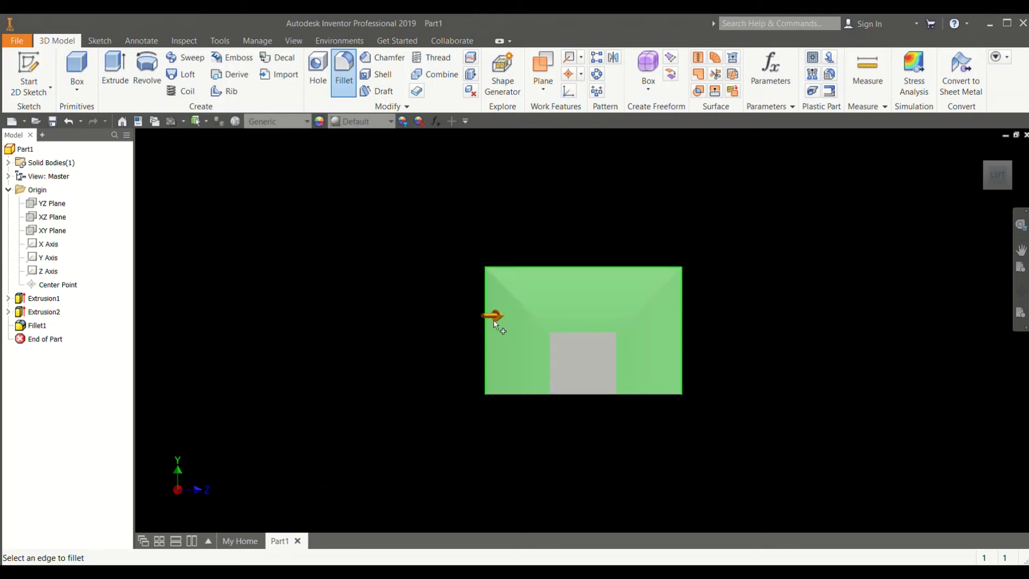
pyautogui.click(559, 394)
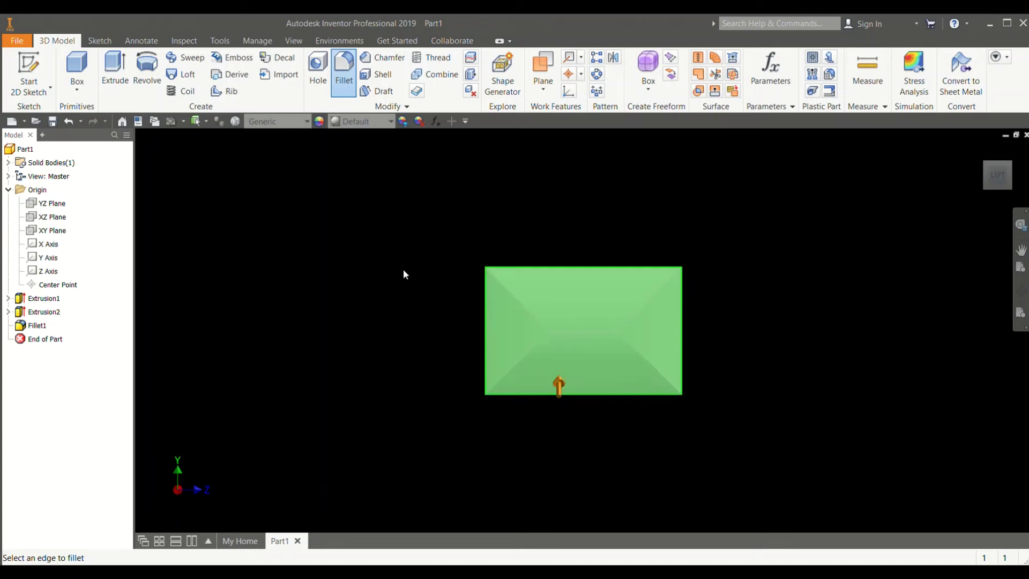
pyautogui.press('Return')
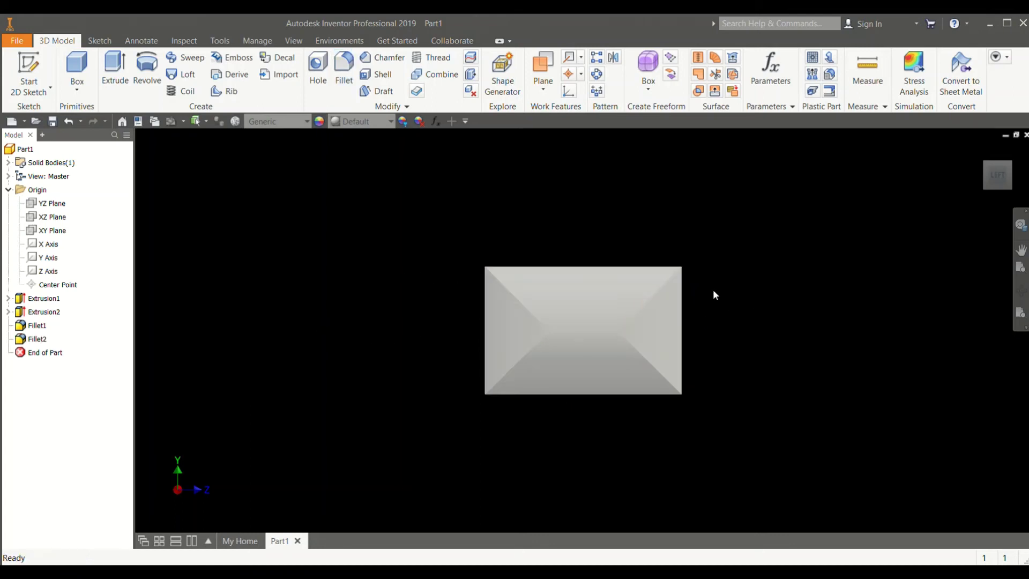
pyautogui.click(980, 150)
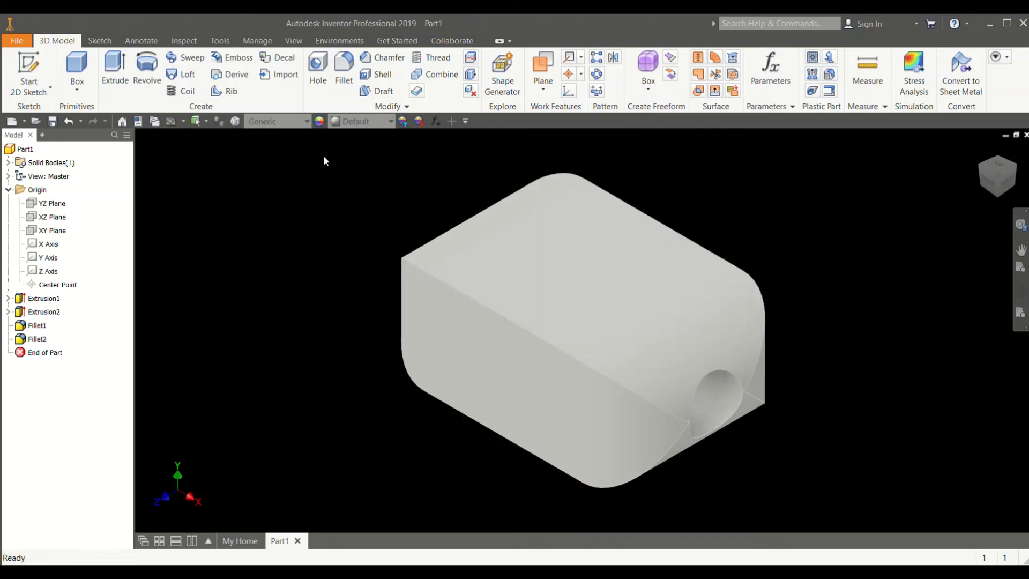
pyautogui.click(343, 85)
pyautogui.click(511, 324)
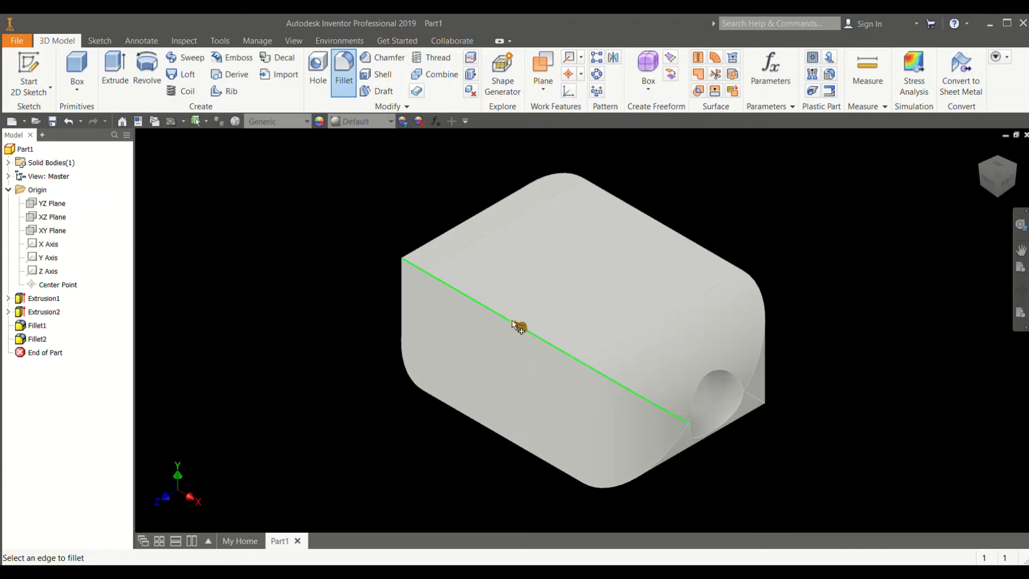
pyautogui.click(525, 448)
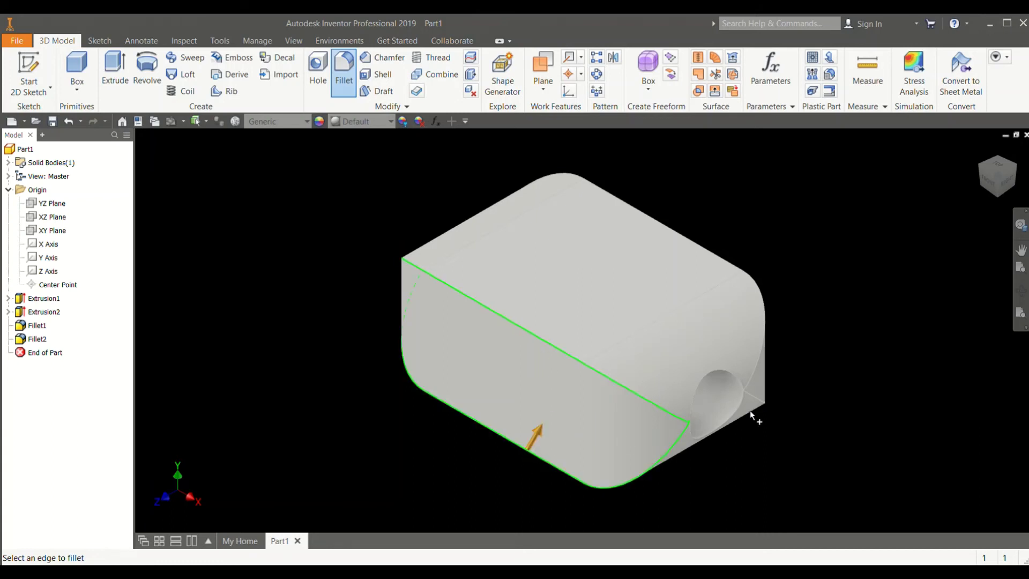
pyautogui.click(682, 241)
pyautogui.click(1021, 250)
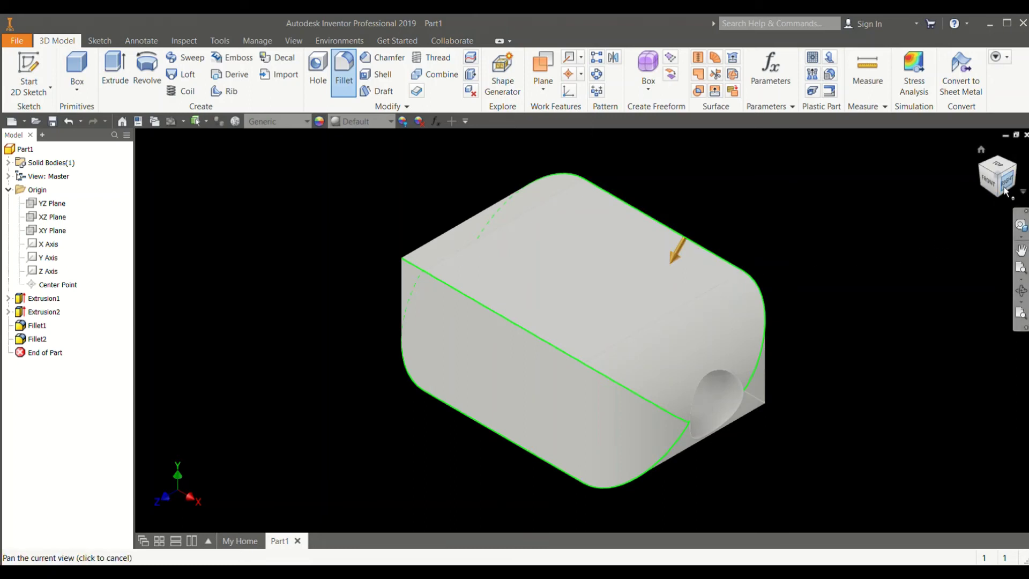
pyautogui.click(1004, 185)
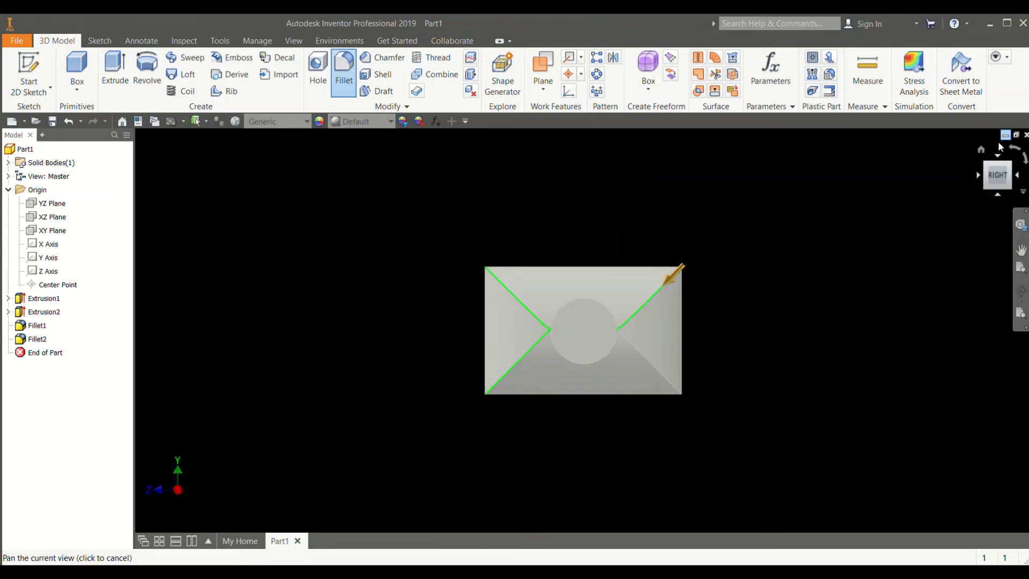
pyautogui.click(1018, 183)
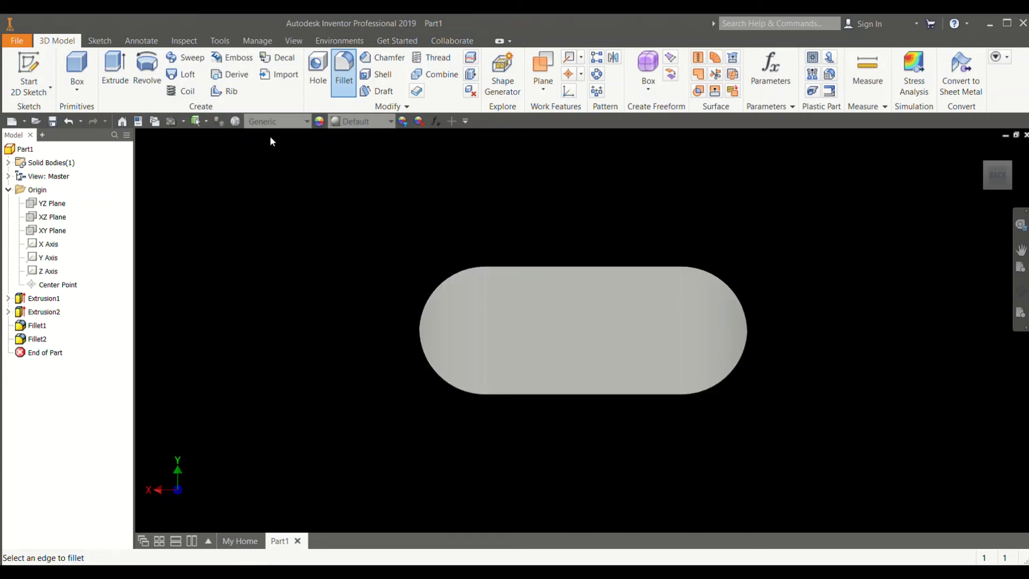
pyautogui.press('Escape')
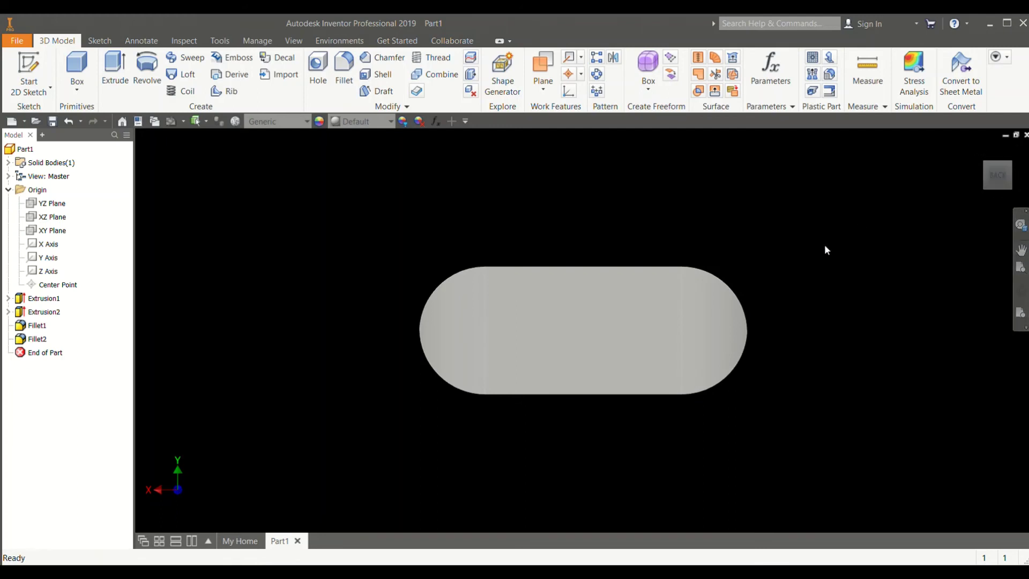
# Step: Start a 2D sketch on the XY plane and slice the part graphics to expose the section with the existing hole
pyautogui.click(980, 150)
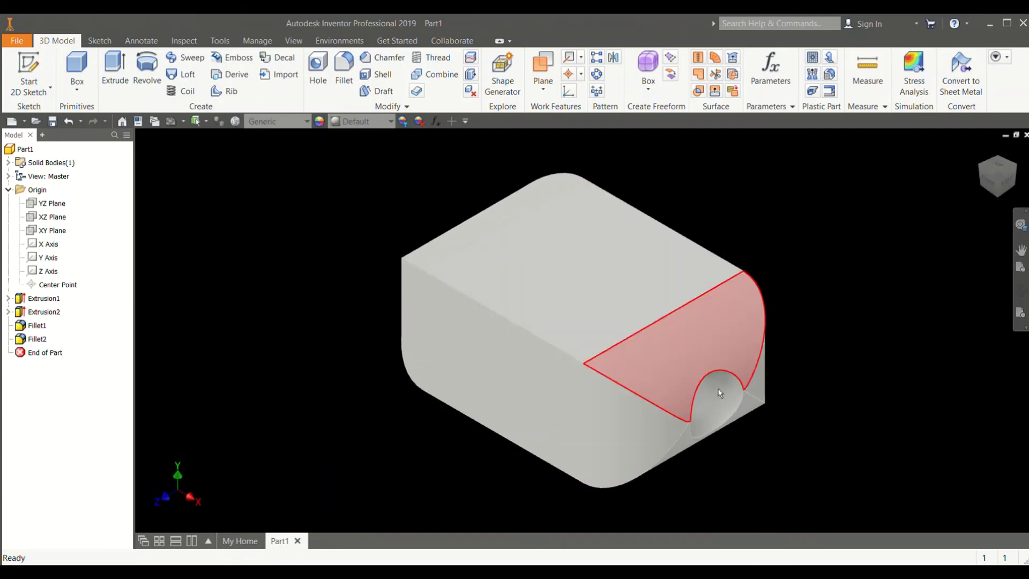
pyautogui.moveTo(772, 397); pyautogui.dragTo(668, 387, button='middle')
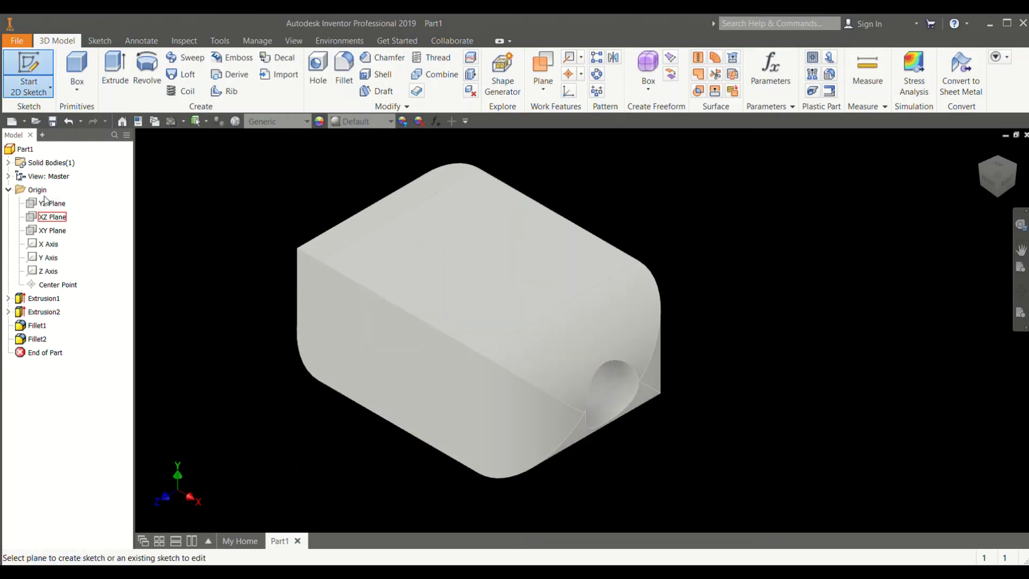
pyautogui.click(52, 230)
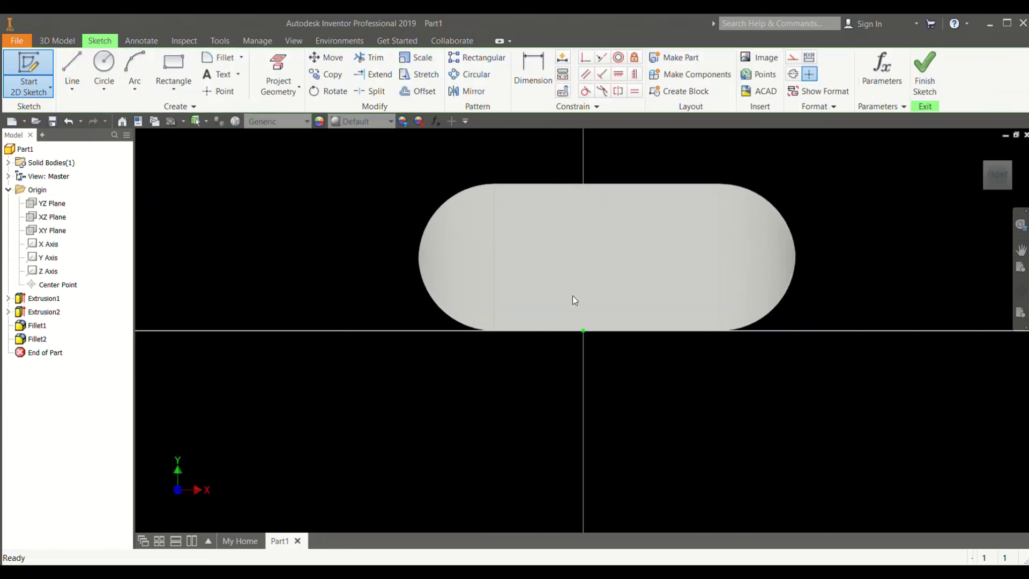
pyautogui.scroll(2, 488, 252)
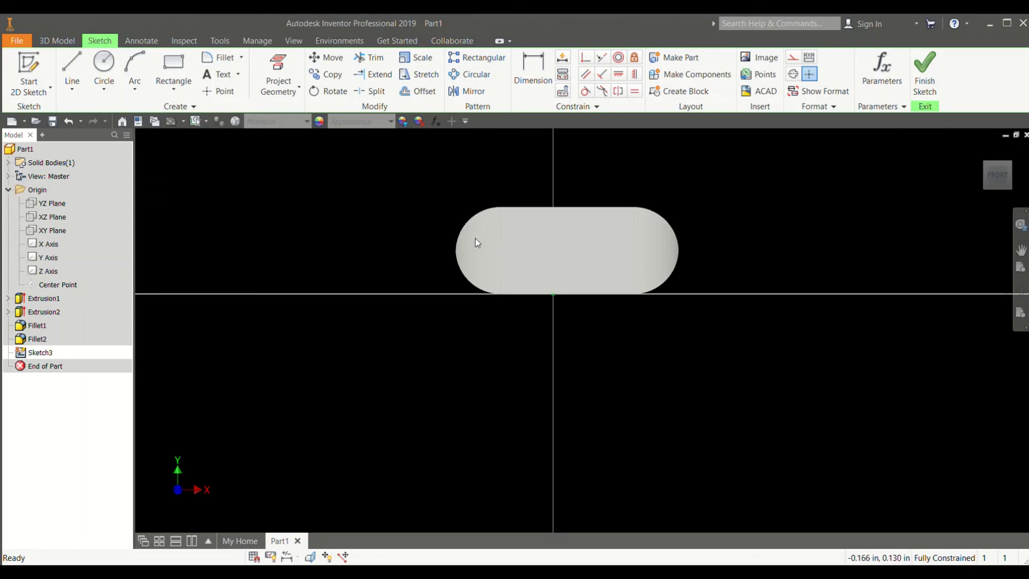
pyautogui.click(111, 66)
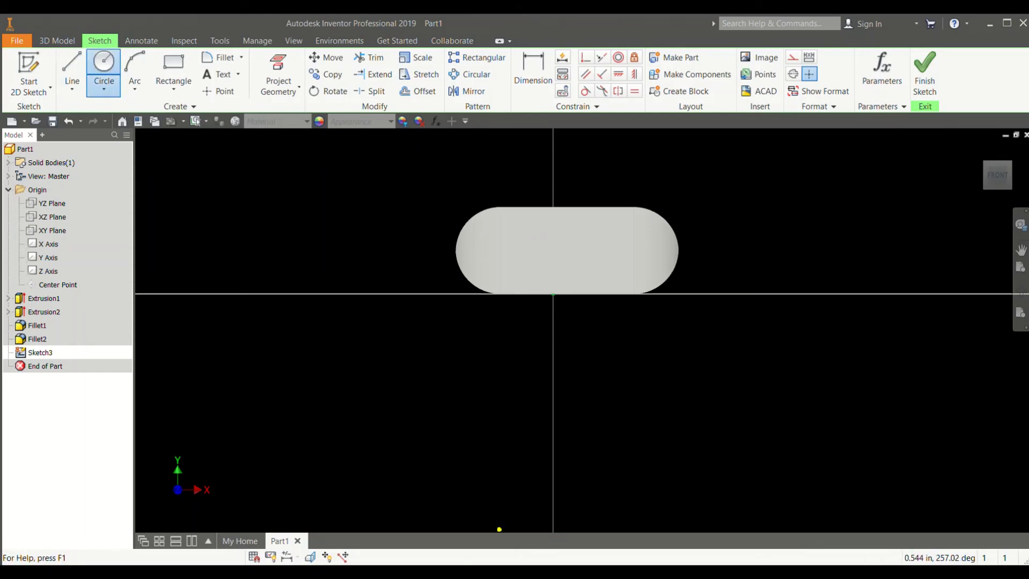
pyautogui.click(310, 556)
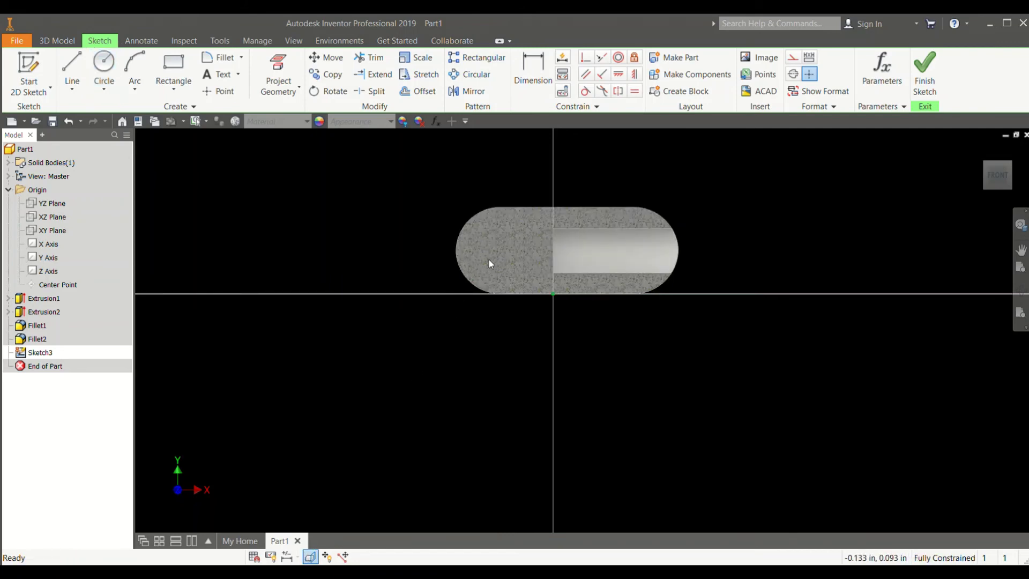
# Step: Sketch a 0.1 in diameter circle centred on the midpoint of the left fillet's vertical tangent line, and finish the sketch
pyautogui.press('c')
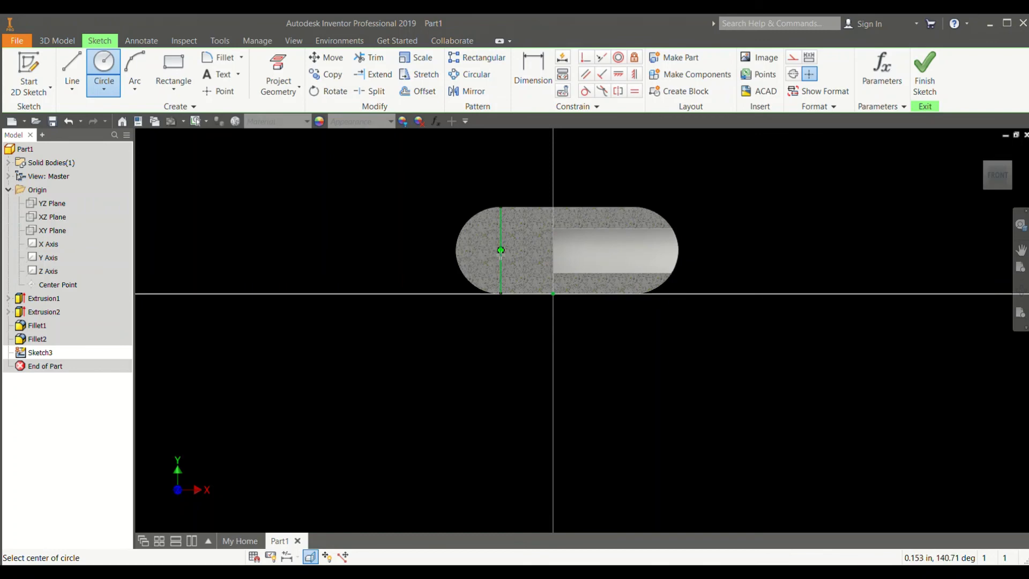
pyautogui.click(500, 250)
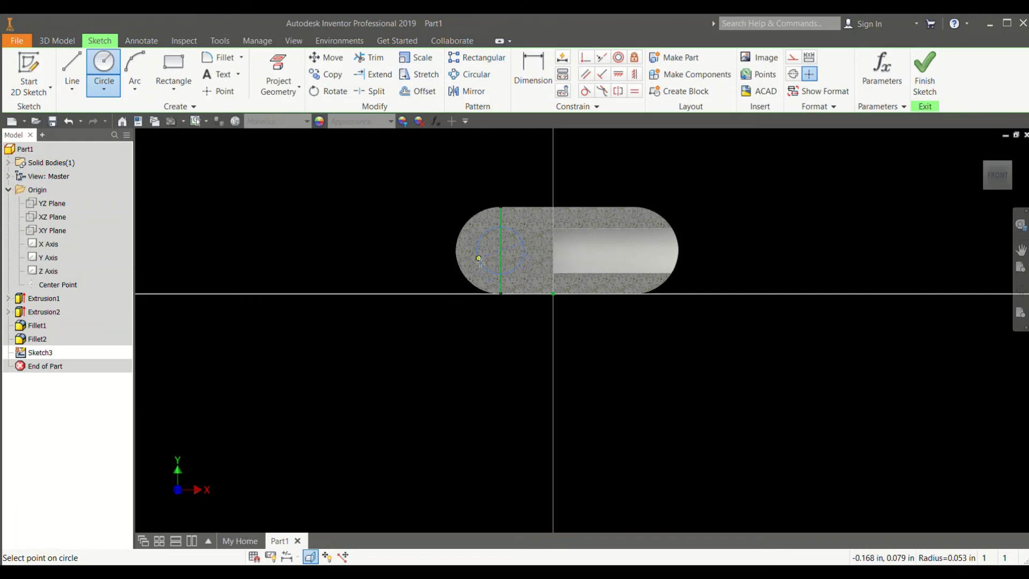
pyautogui.click(479, 260)
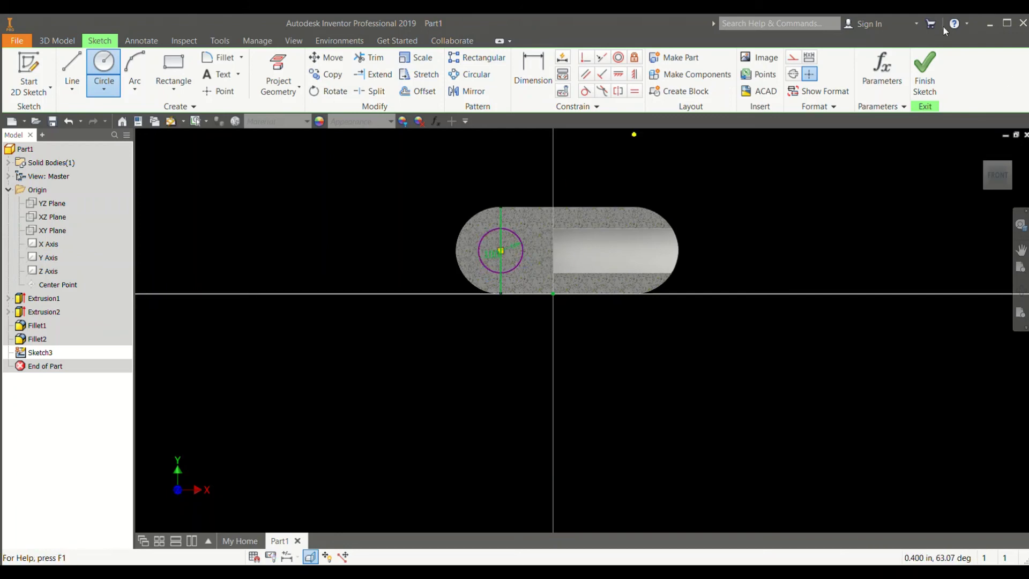
pyautogui.click(924, 70)
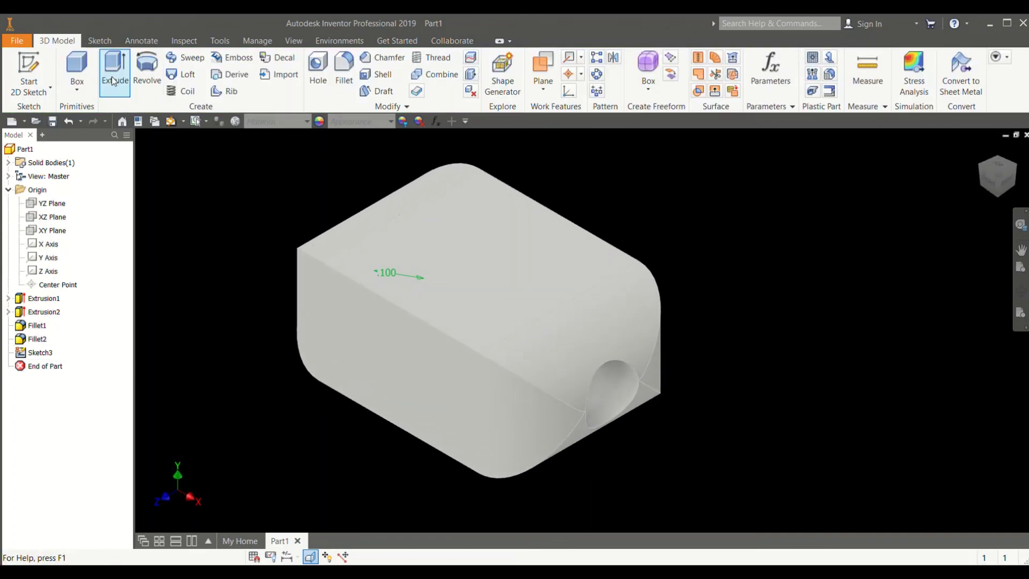
# Step: Extrude the circle as a one-directional cut from the XY plane out through the block's front face
pyautogui.click(111, 76)
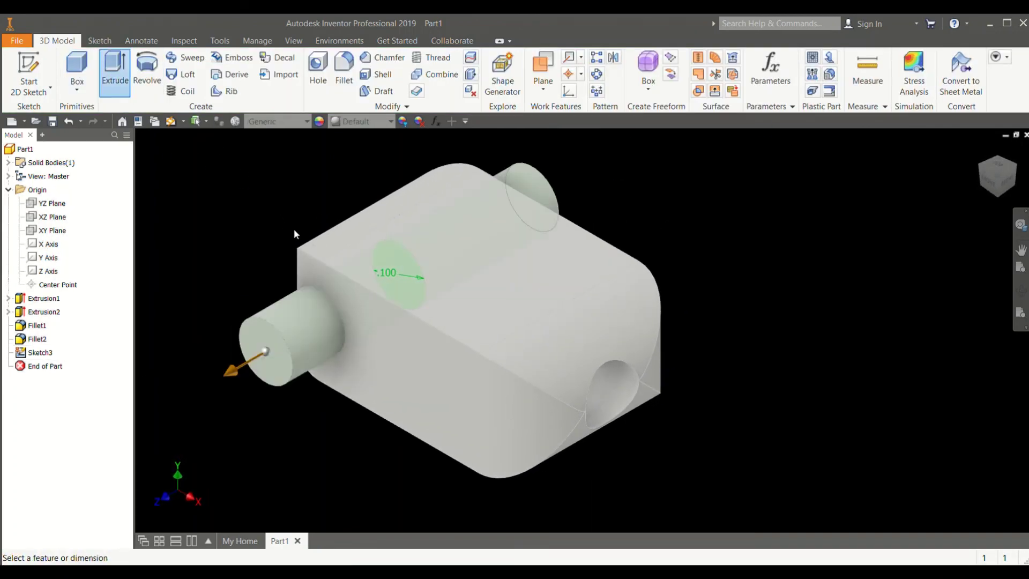
pyautogui.click(263, 228)
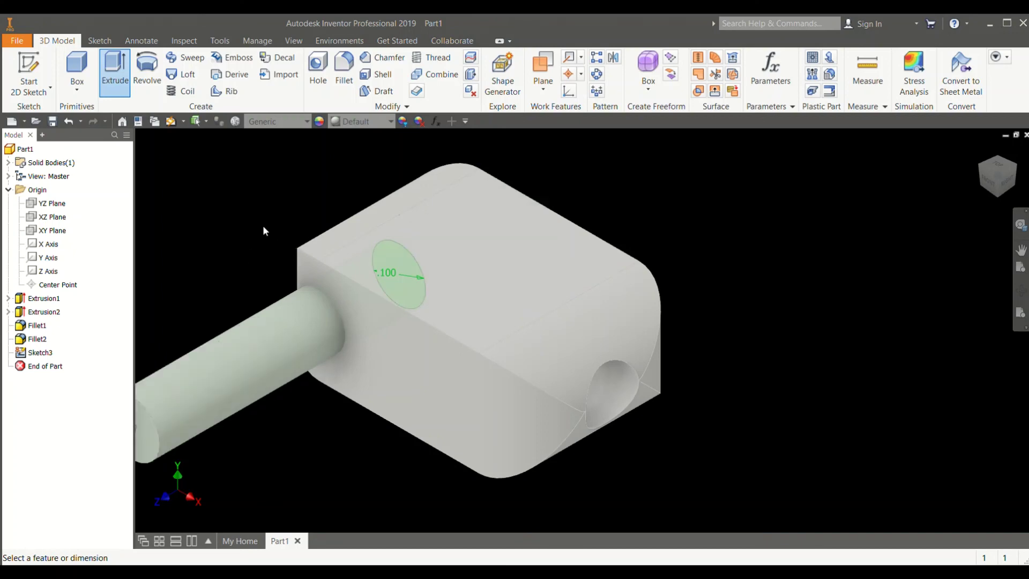
pyautogui.click(279, 225)
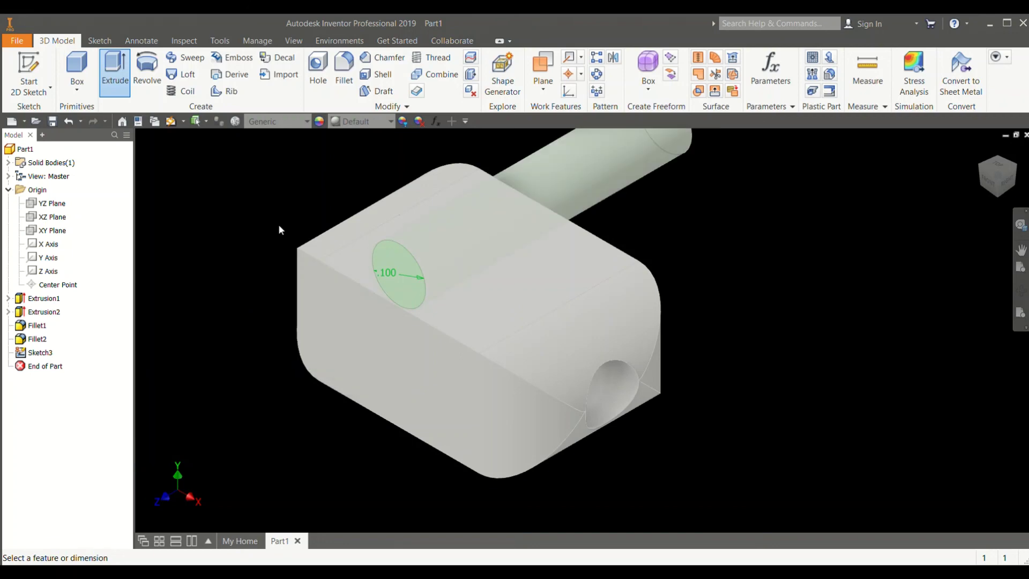
pyautogui.click(229, 209)
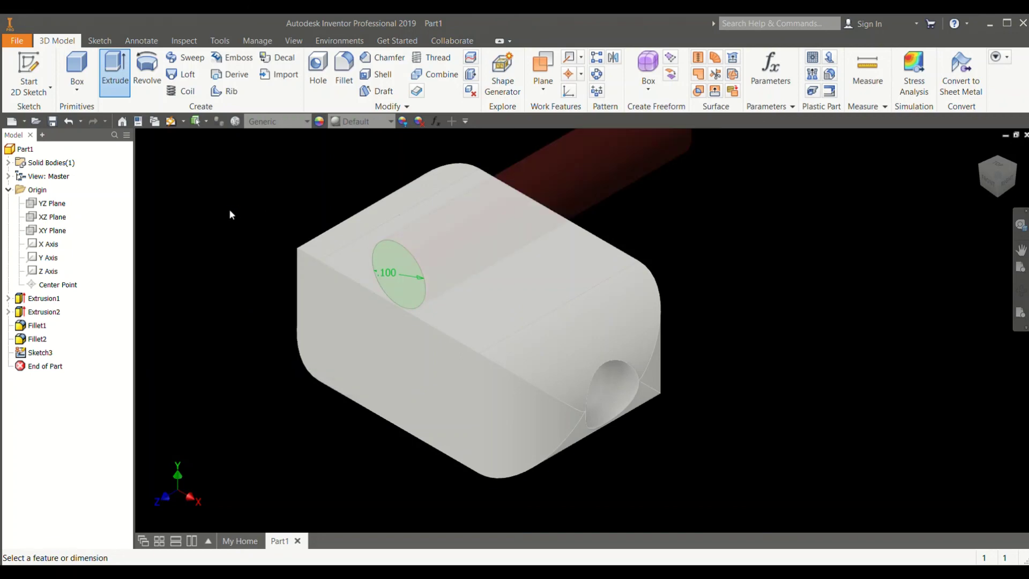
pyautogui.click(266, 235)
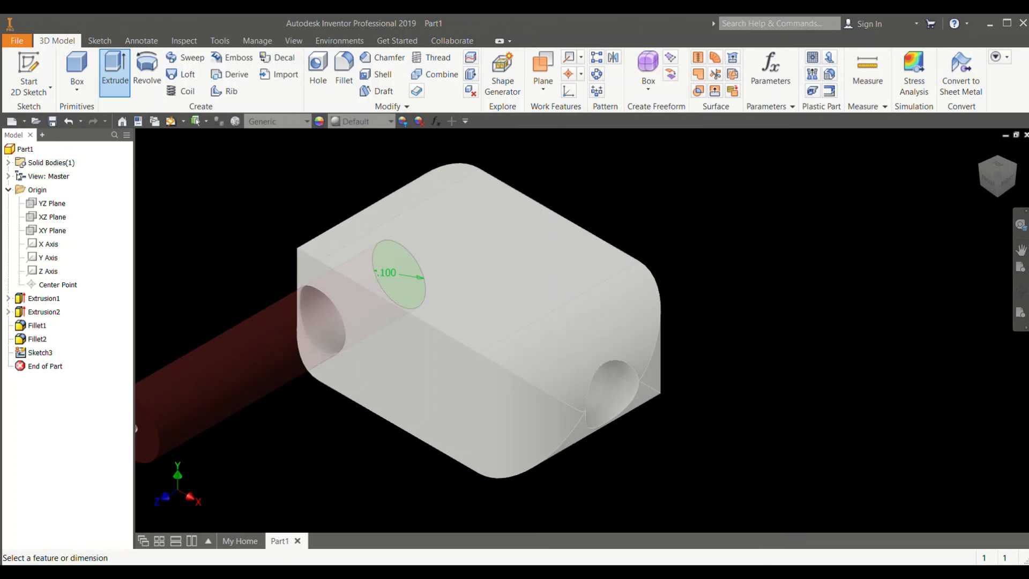
pyautogui.click(249, 209)
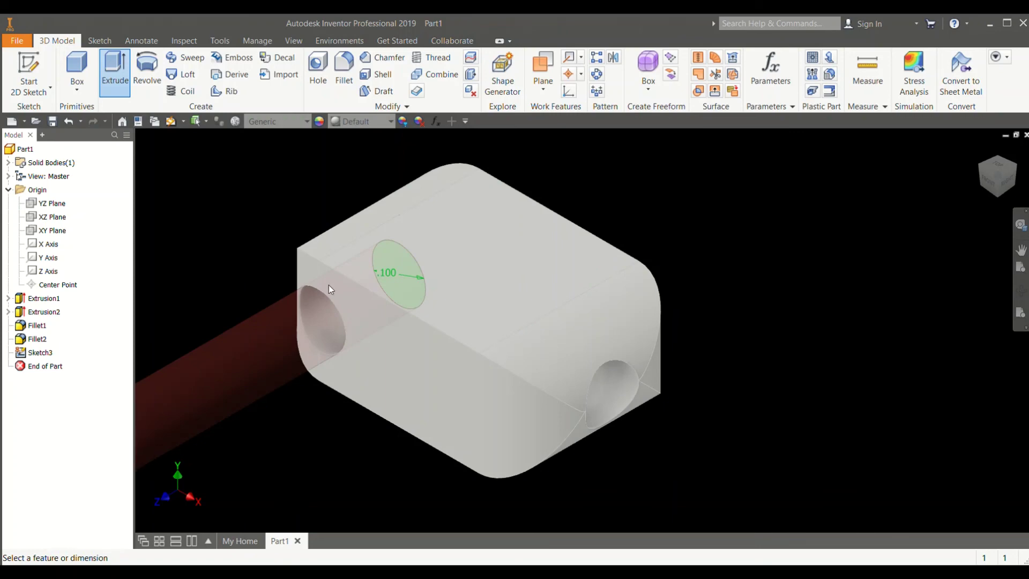
pyautogui.click(281, 291)
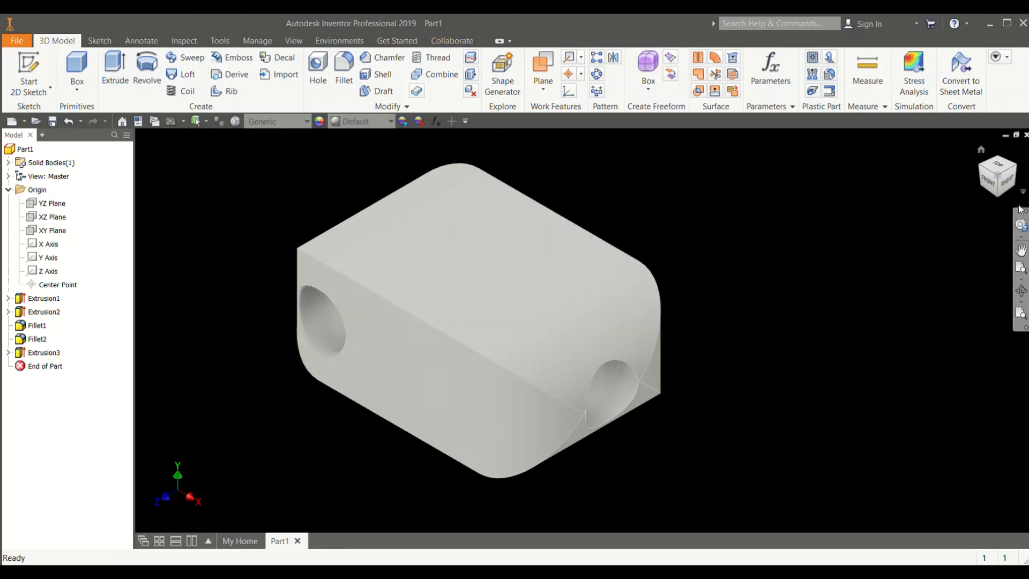
pyautogui.click(994, 183)
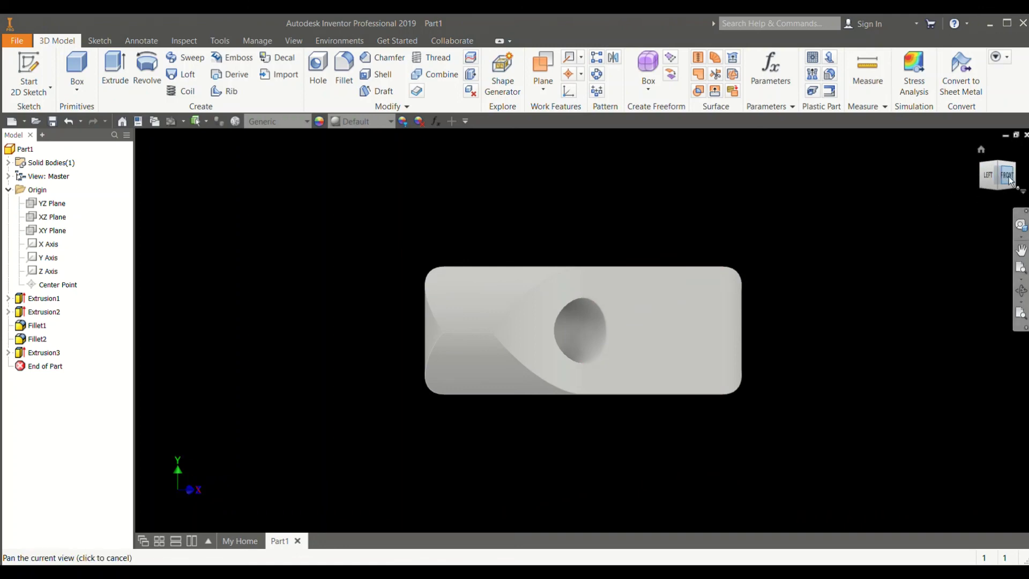
pyautogui.click(1007, 178)
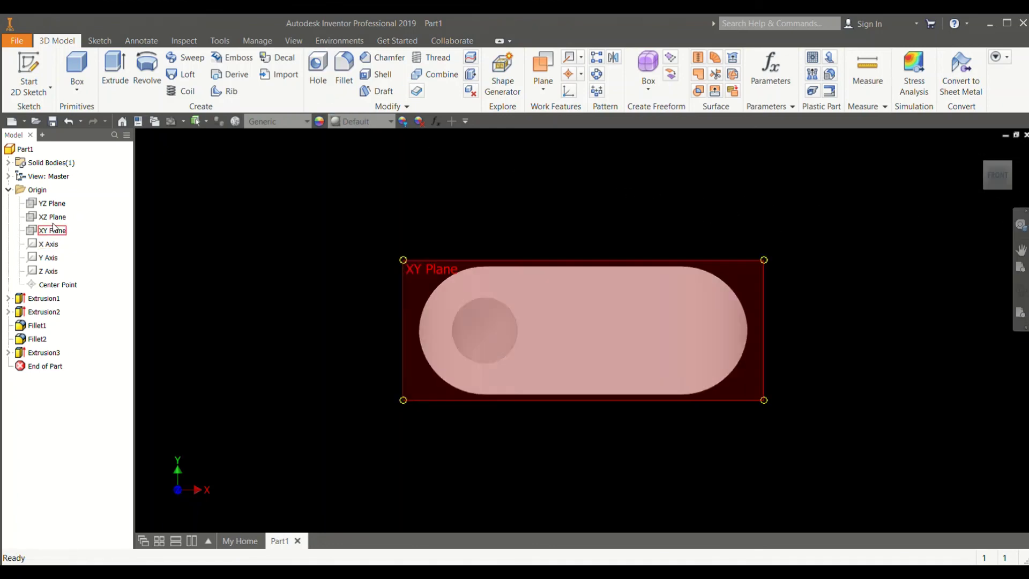
pyautogui.scroll(4, 646, 174)
pyautogui.scroll(3, 535, 245)
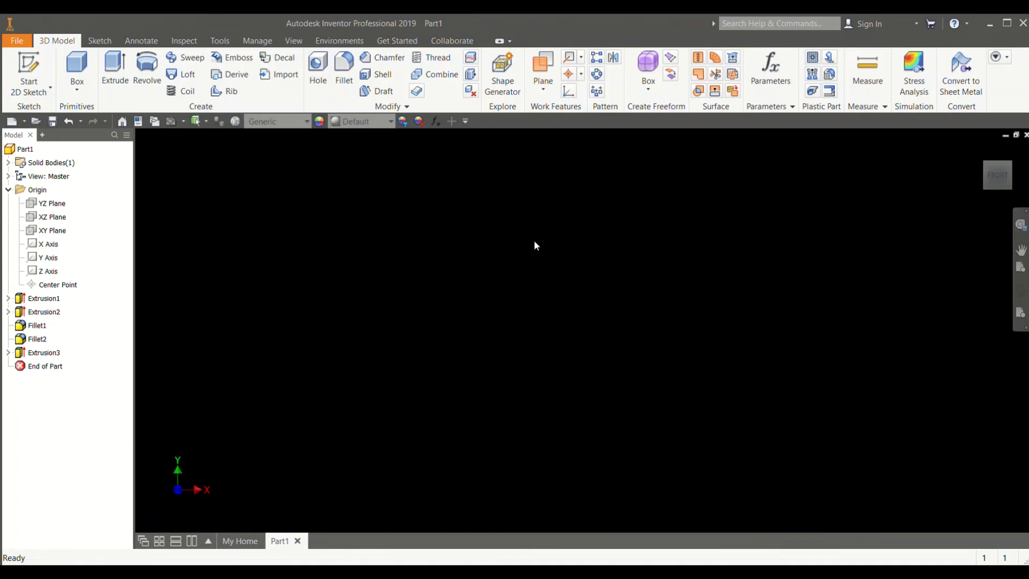
pyautogui.scroll(-6, 534, 245)
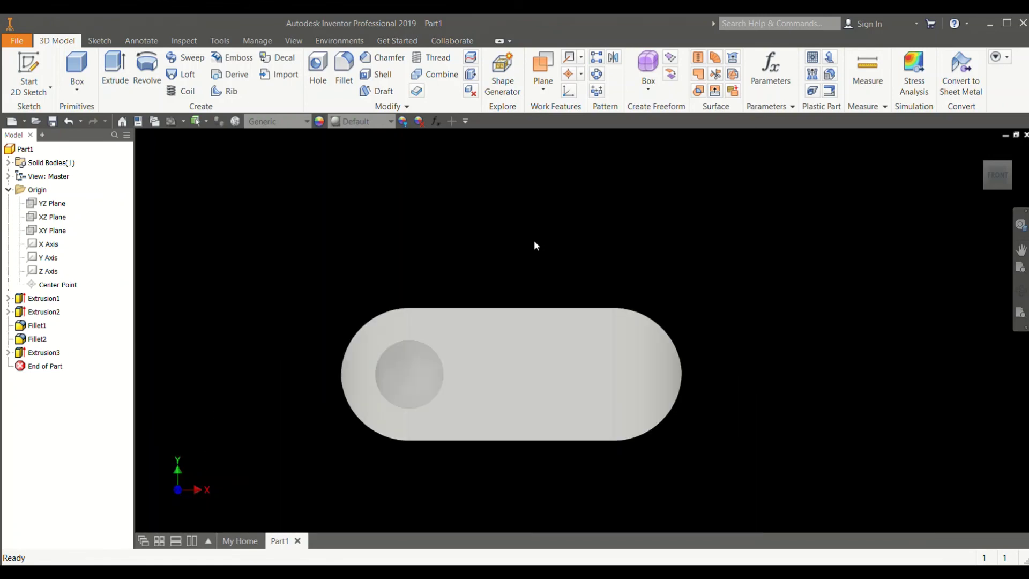